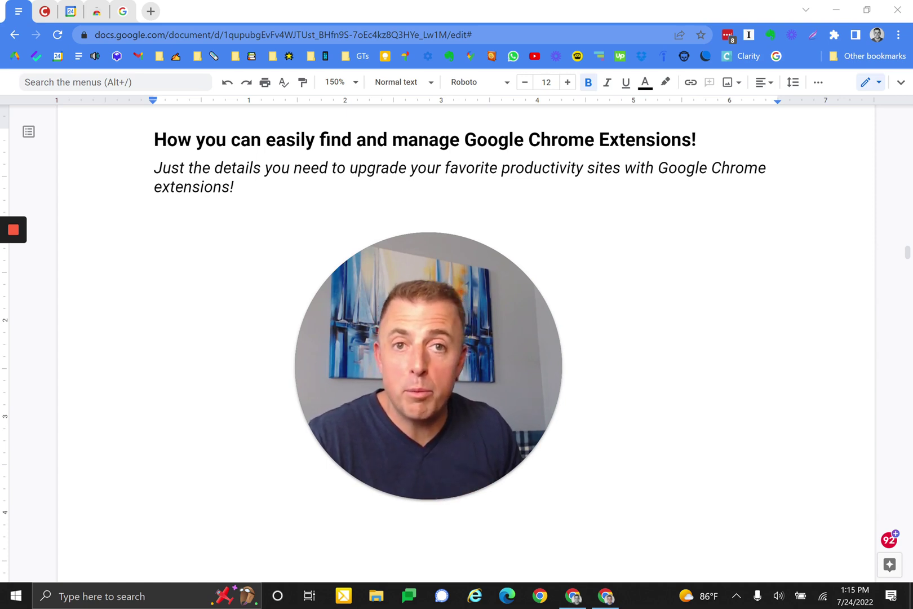
- Restore the bold 'Extensions — previously covered:' bullet with its definition and GQueues task-management sub-bullets
{"action": "mouse_move", "coordinate": [413, 452]}
{"action": "left_click", "coordinate": [400, 500]}
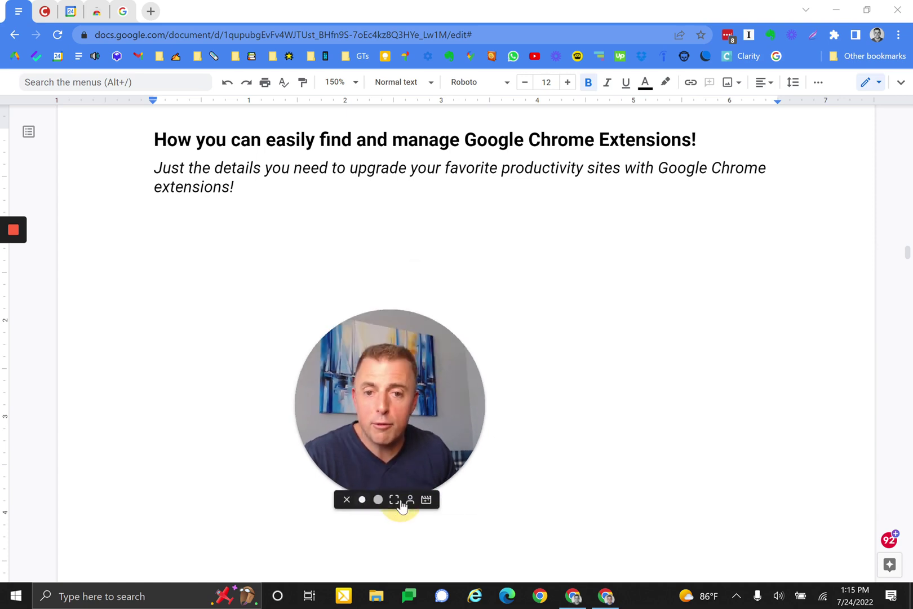
{"action": "left_click_drag", "start_coordinate": [396, 432], "coordinate": [106, 540]}
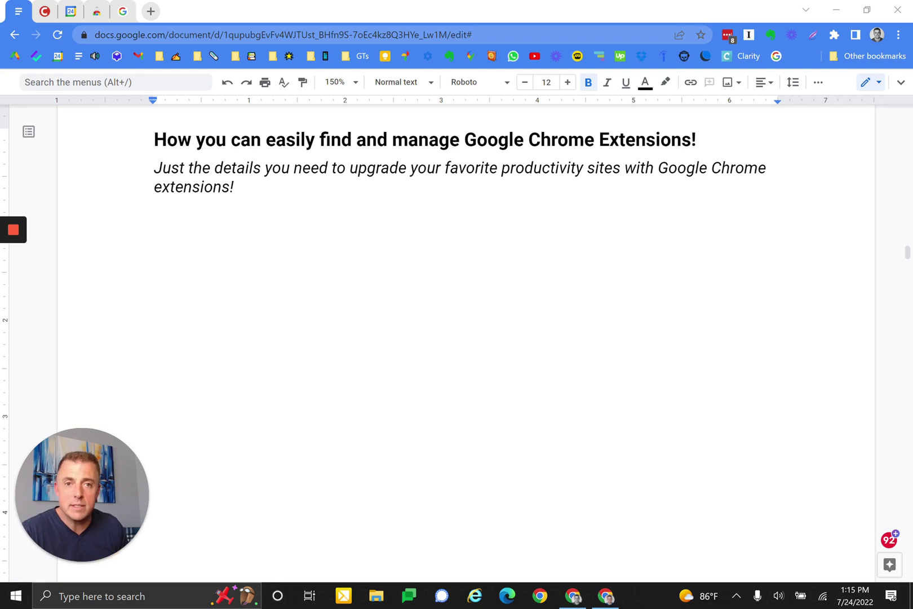
{"action": "double_click", "coordinate": [349, 191]}
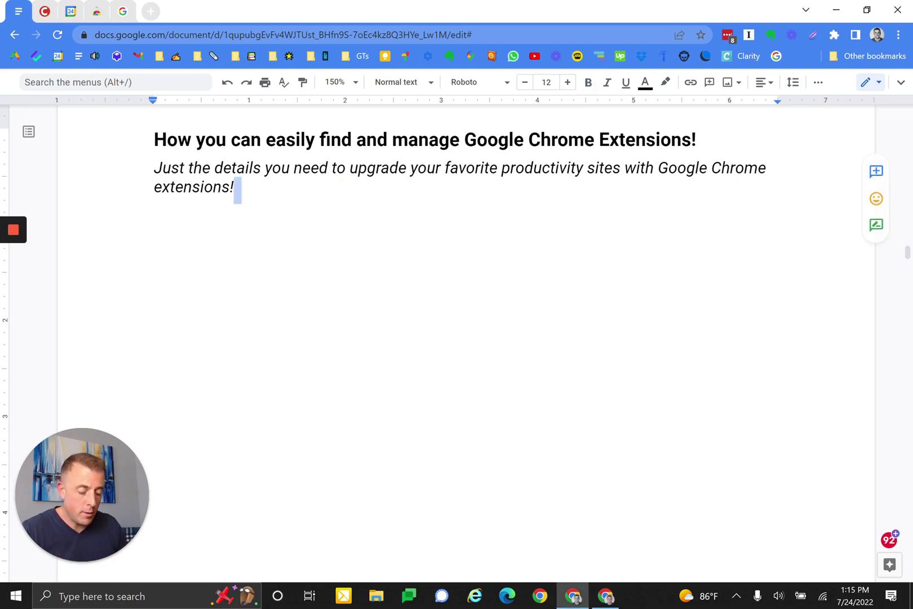
{"action": "key", "text": "ctrl+z"}
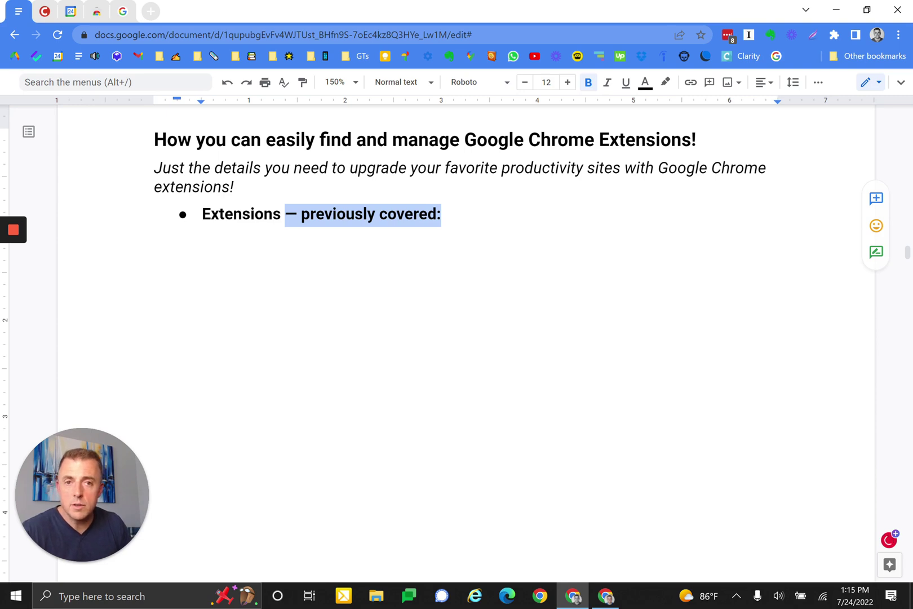
{"action": "key", "text": "ctrl+z"}
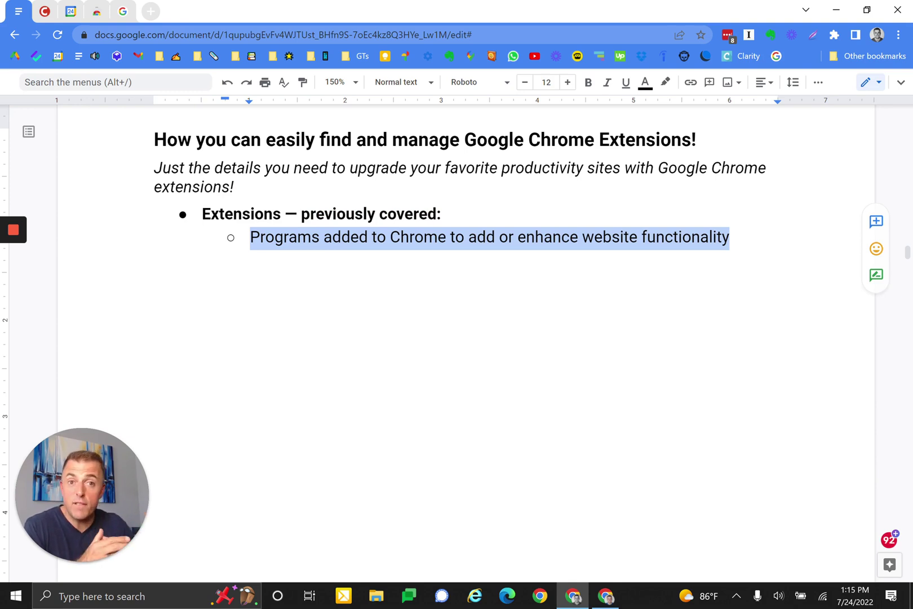
{"action": "key", "text": "ctrl+z"}
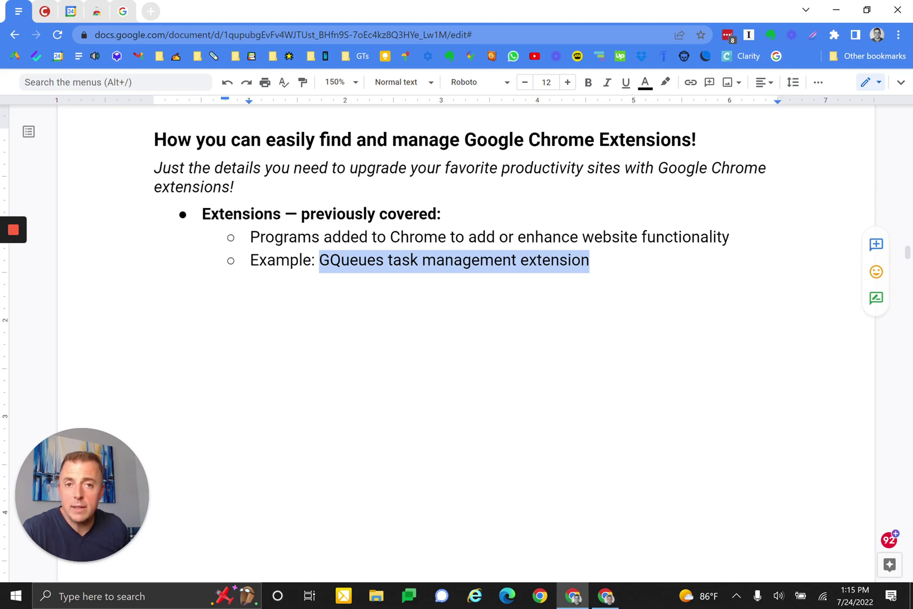
- Turn off the GQueues Demo calendar in Google Calendar, then go back to the Docs outline
{"action": "left_click", "coordinate": [68, 14]}
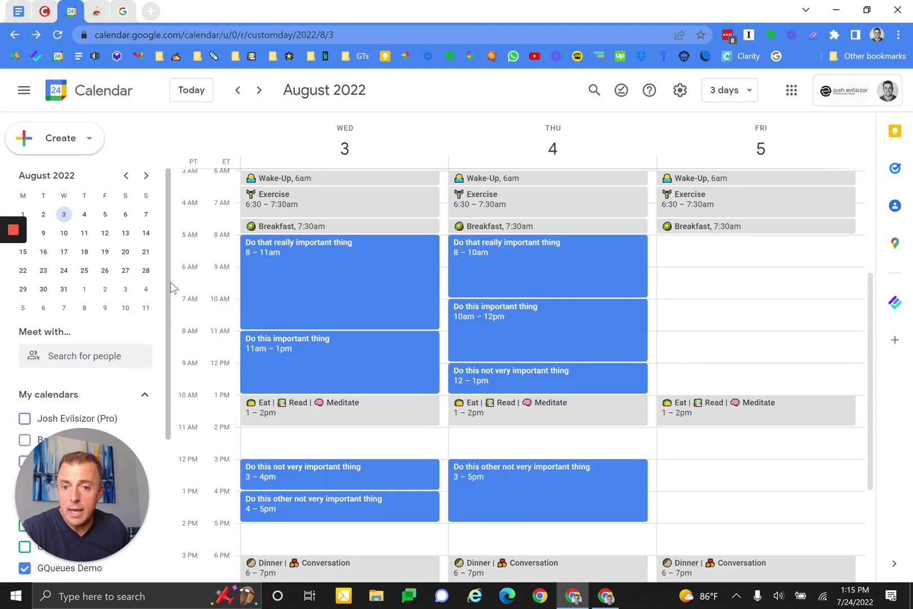
{"action": "left_click_drag", "start_coordinate": [74, 479], "coordinate": [76, 359]}
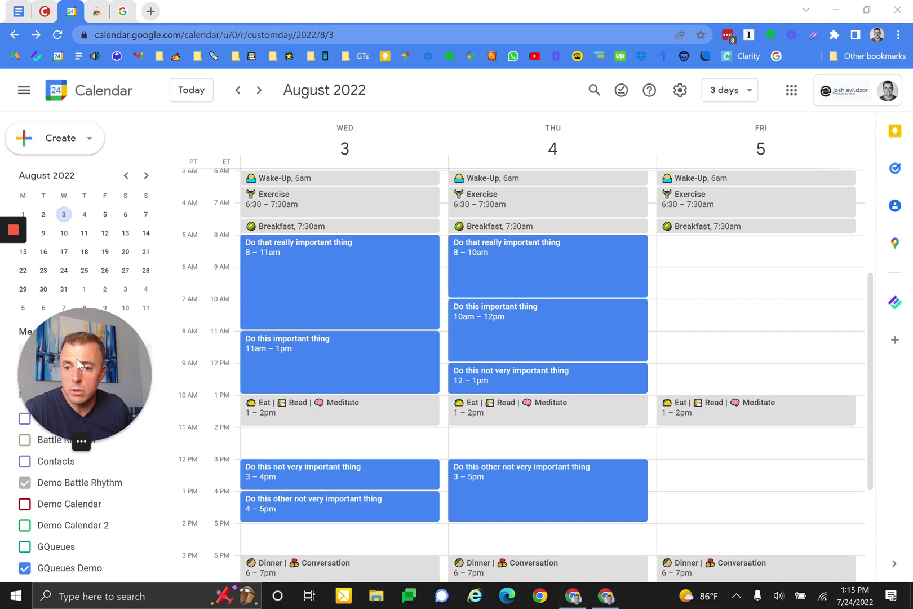
{"action": "left_click", "coordinate": [45, 574]}
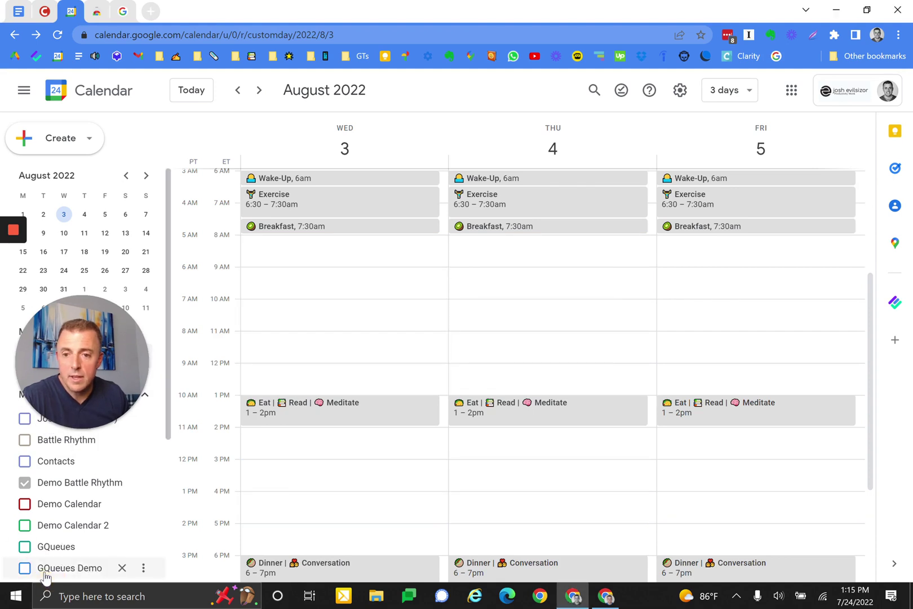
{"action": "left_click", "coordinate": [45, 575]}
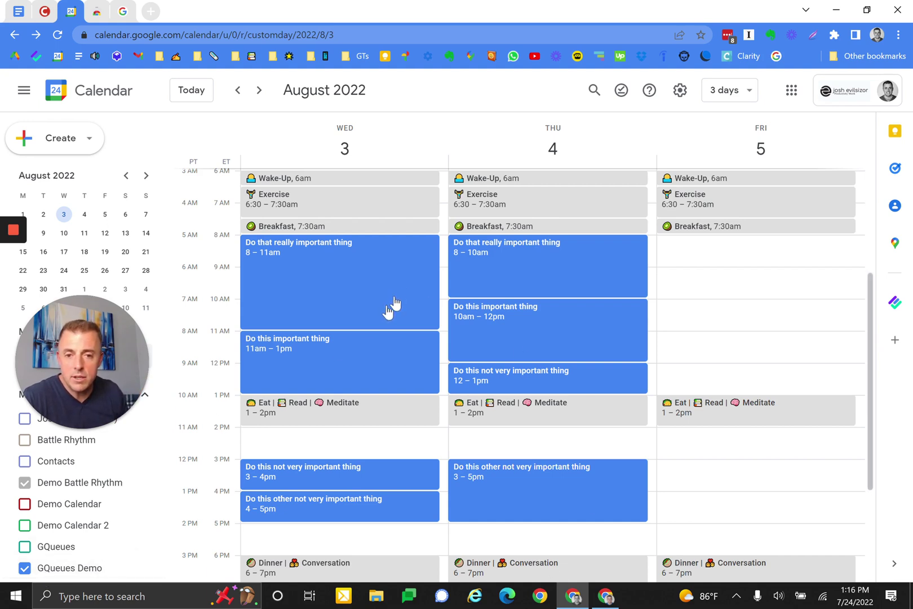
{"action": "left_click", "coordinate": [24, 567]}
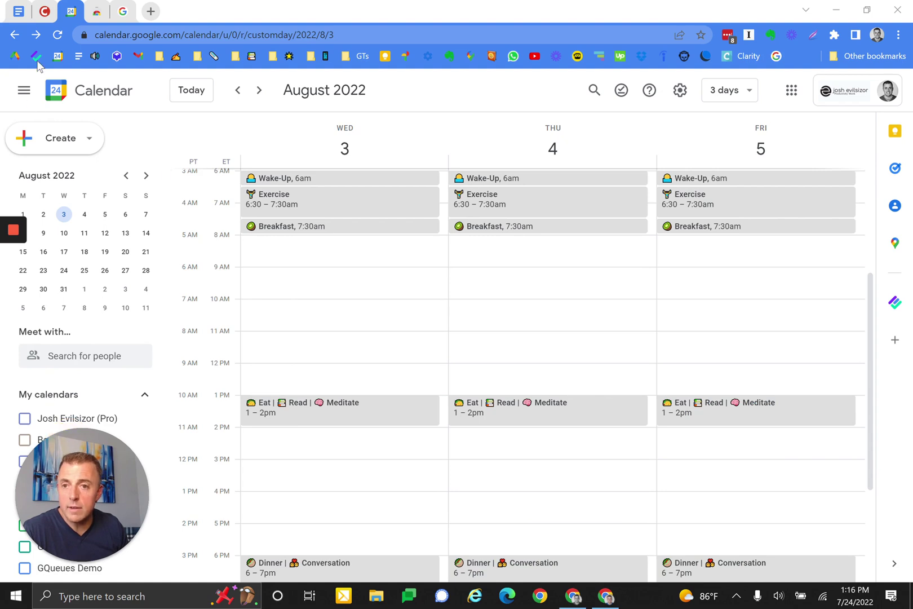
{"action": "left_click", "coordinate": [18, 11]}
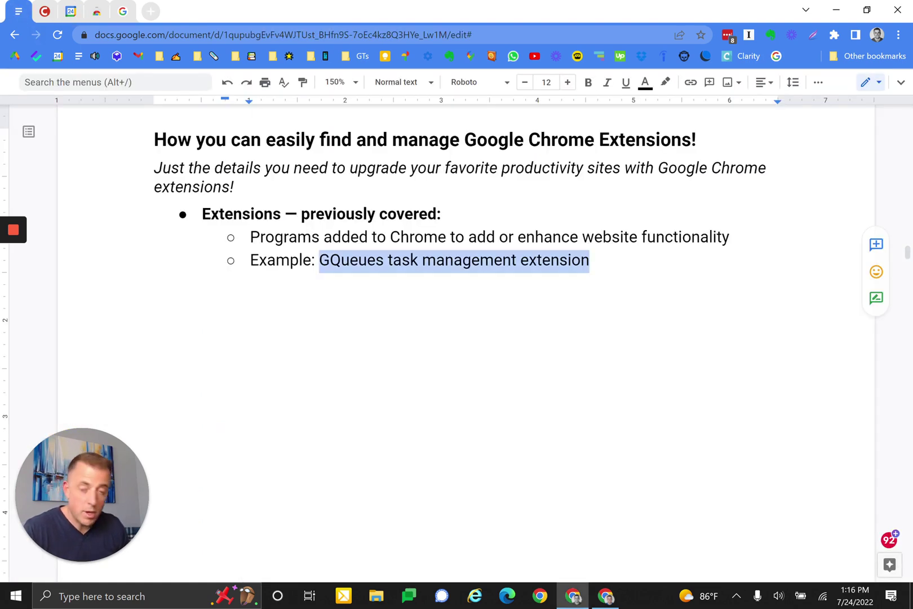
- Restore the 'Think of them like you would a car stereo' sub-bullet and view its linked stereo picture
{"action": "key", "text": "ctrl+y"}
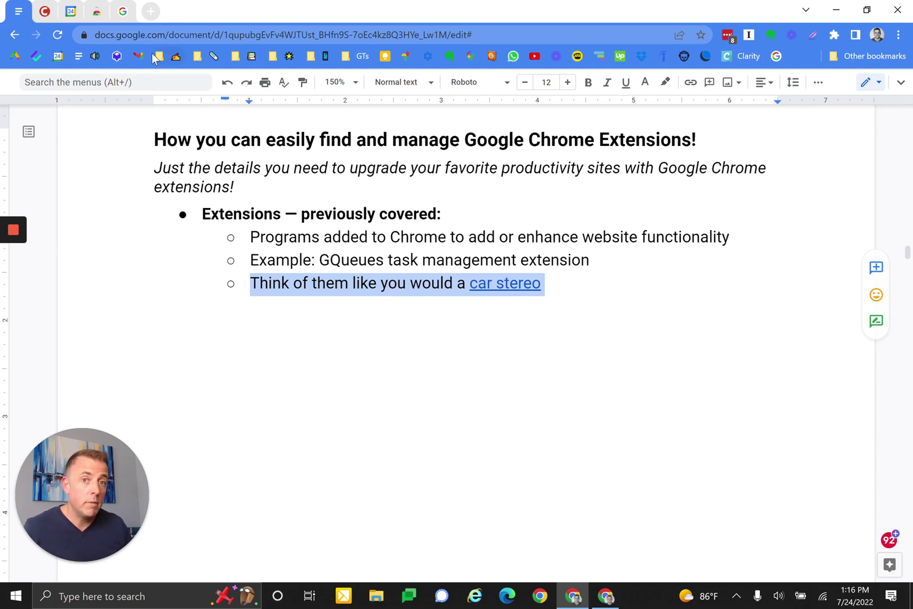
{"action": "left_click", "coordinate": [44, 12]}
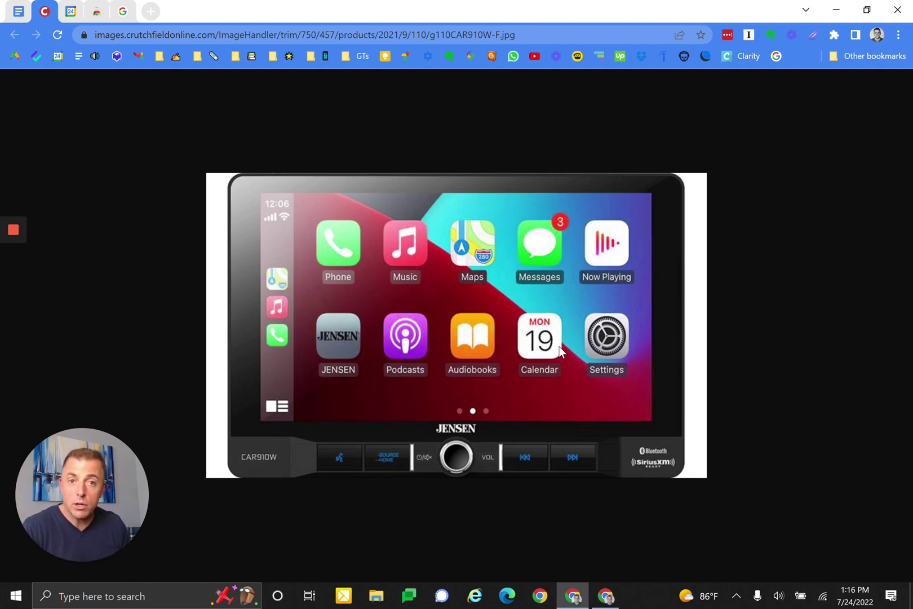
- End the car stereo line with 'a few enhancing capabilities!' and add the 'Why do you need an extension' bullet with sub-points
{"action": "left_click", "coordinate": [18, 12]}
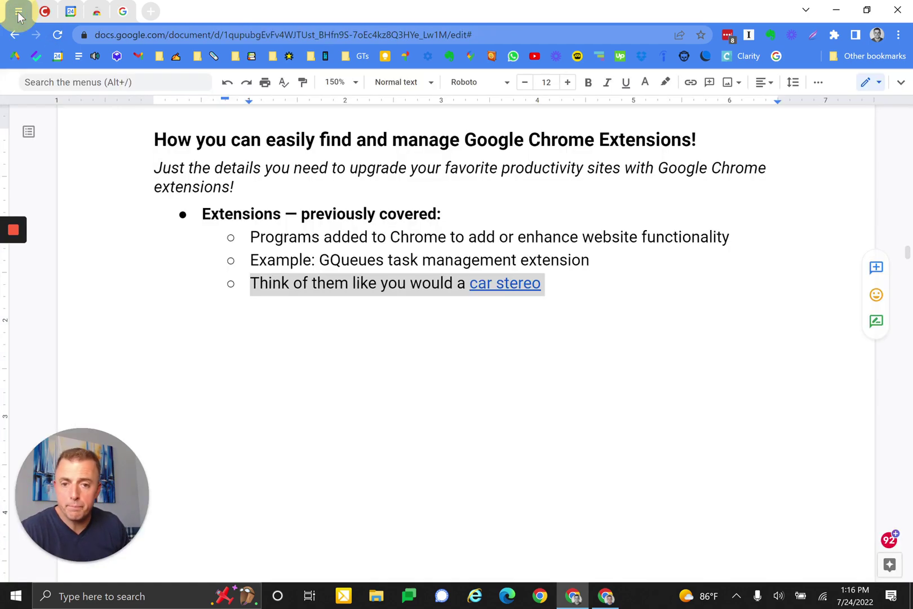
{"action": "key", "text": "ctrl+y"}
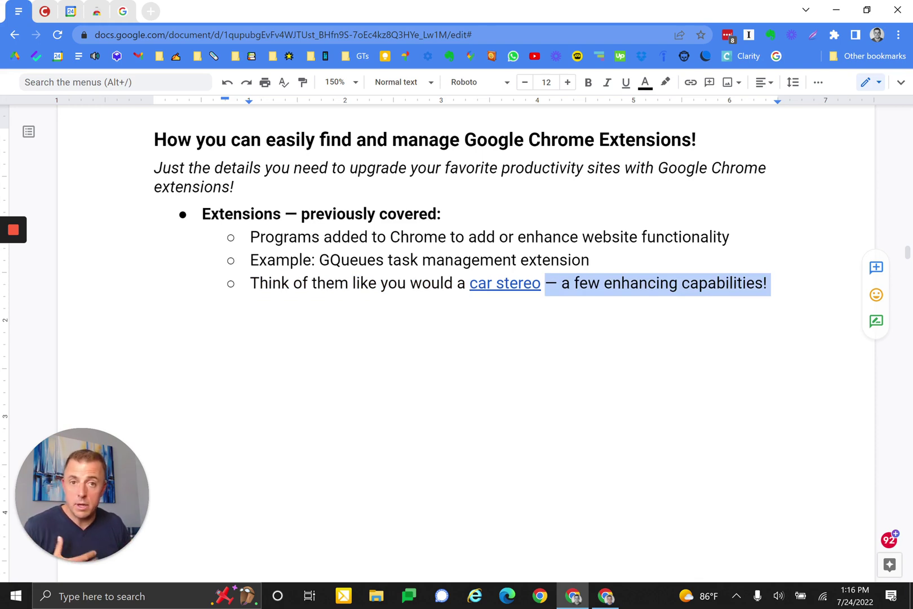
{"action": "key", "text": "ctrl+y"}
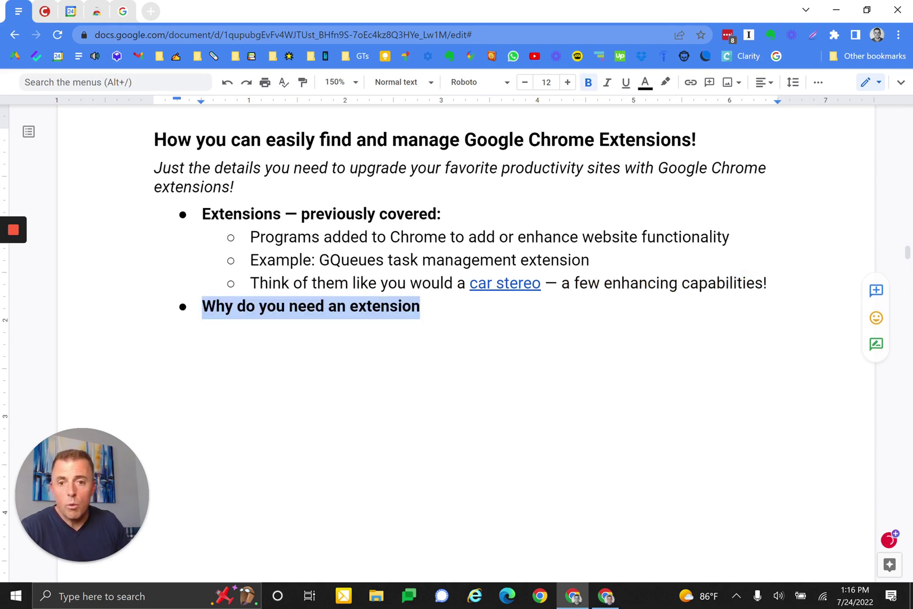
{"action": "key", "text": "ctrl+y"}
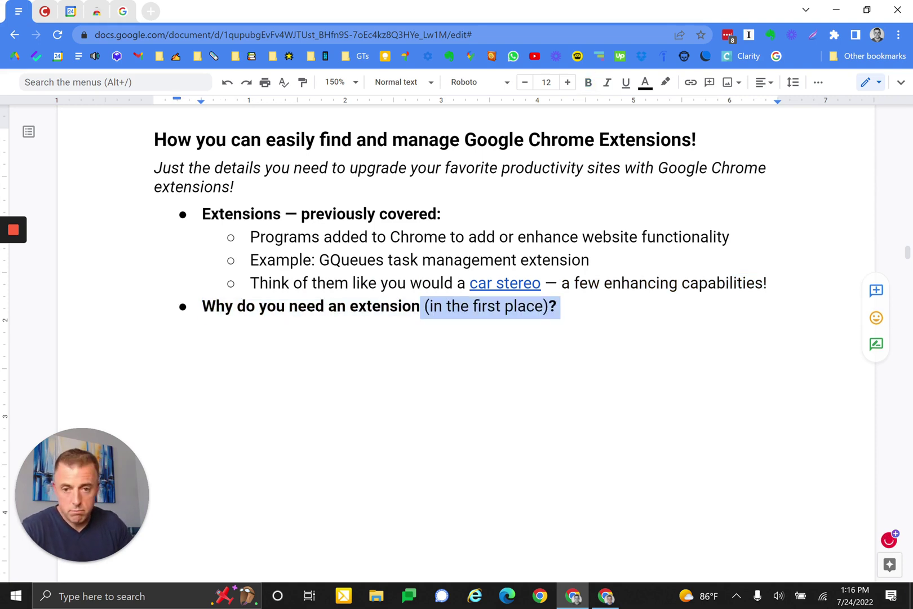
{"action": "key", "text": "ctrl+y"}
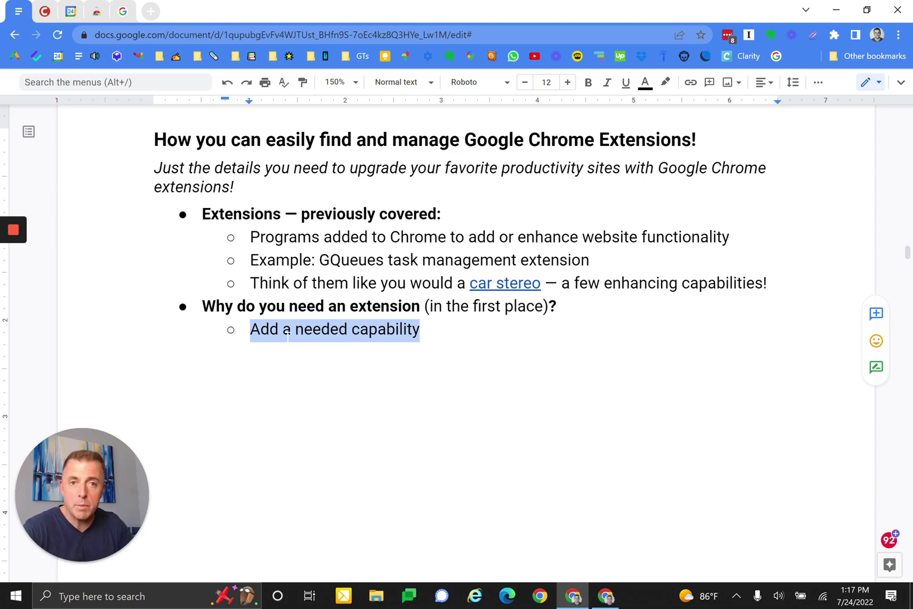
{"action": "key", "text": "ctrl+y"}
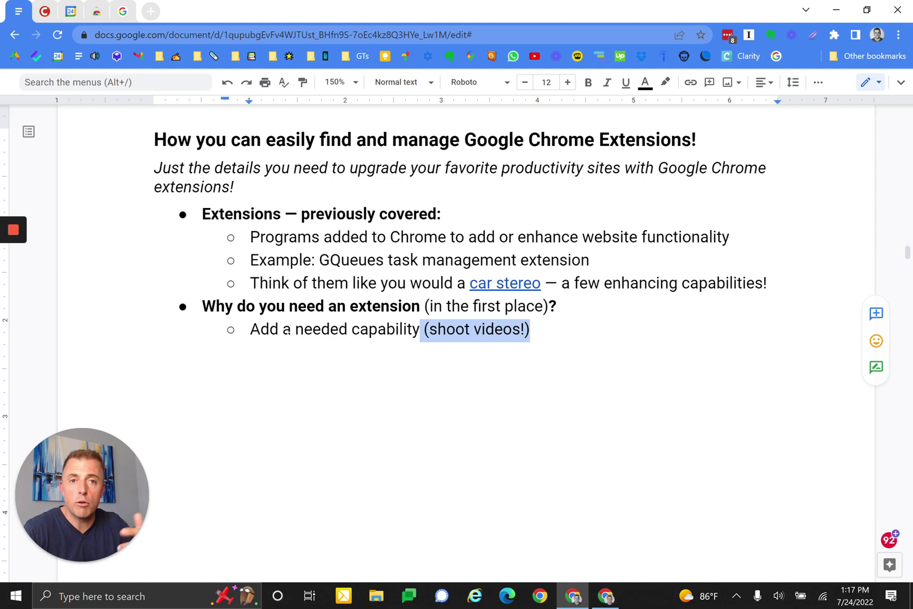
{"action": "mouse_move", "coordinate": [22, 265]}
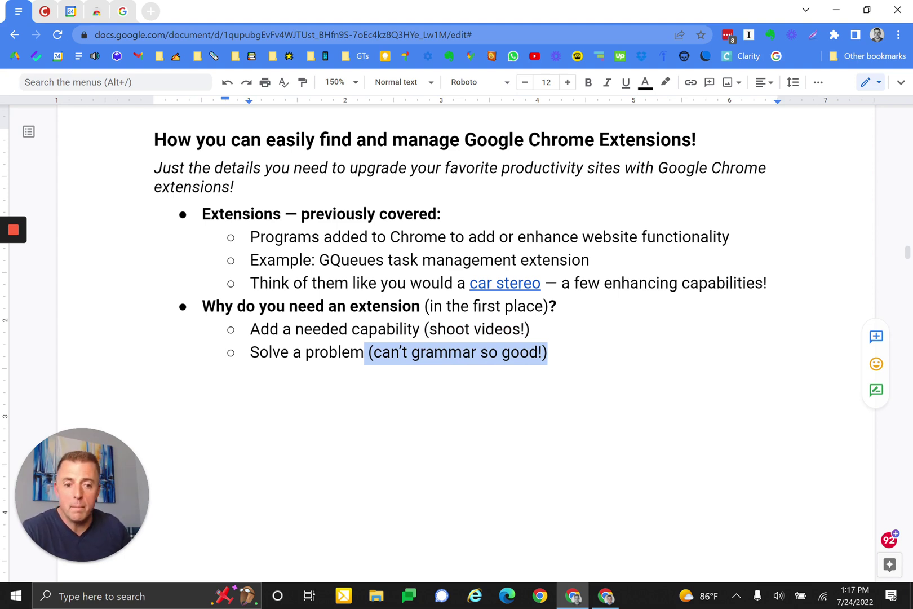
{"action": "mouse_move", "coordinate": [888, 544]}
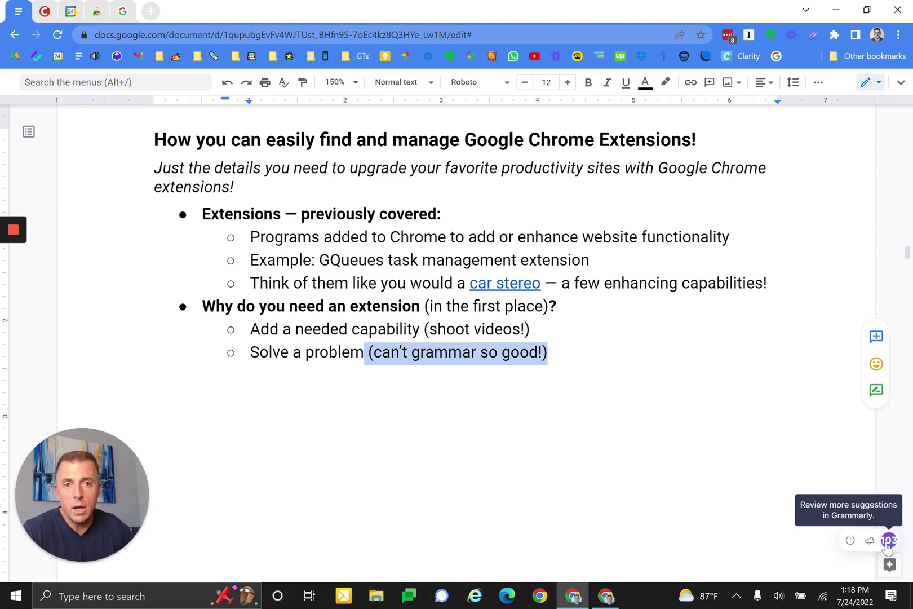
- Restore the 'How can you discover the right extensions?' bullet with the Chrome Web Store sub-bullet and address
{"action": "key", "text": "ctrl+z"}
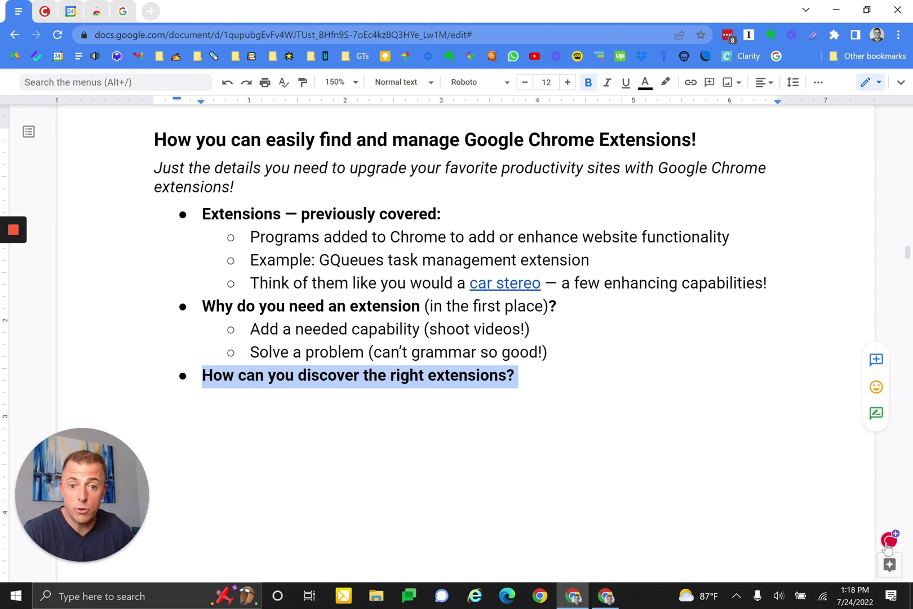
{"action": "key", "text": "ctrl+z"}
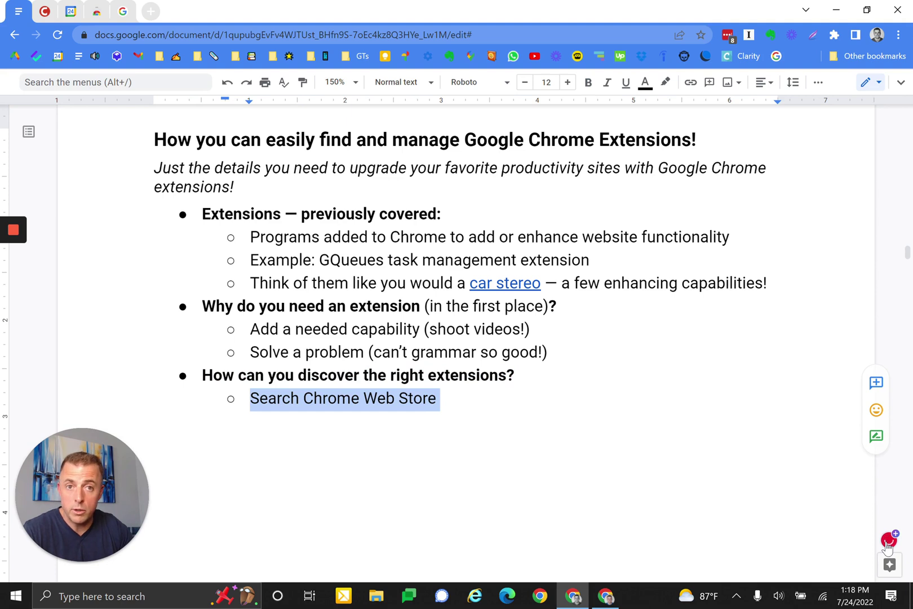
{"action": "key", "text": "ctrl+z"}
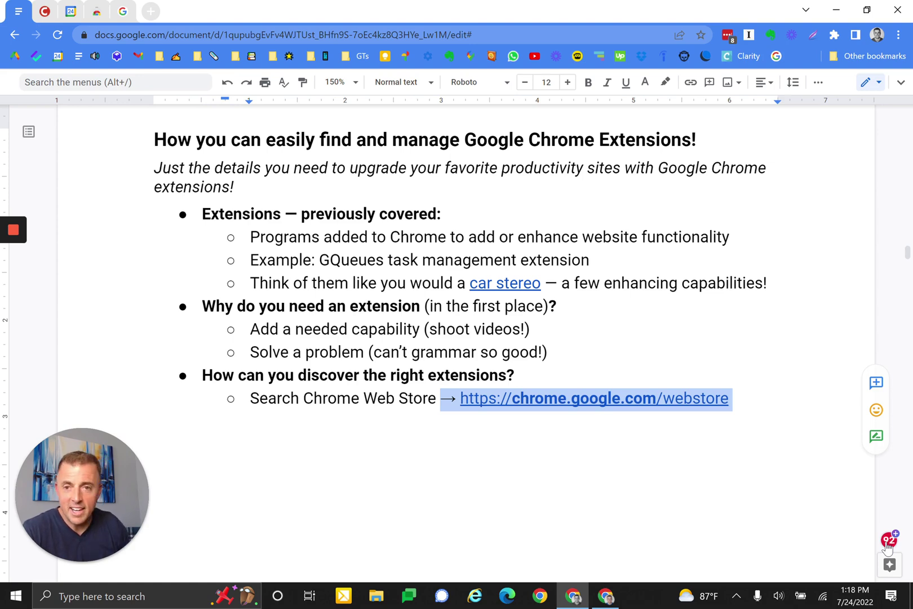
{"action": "left_click", "coordinate": [94, 13]}
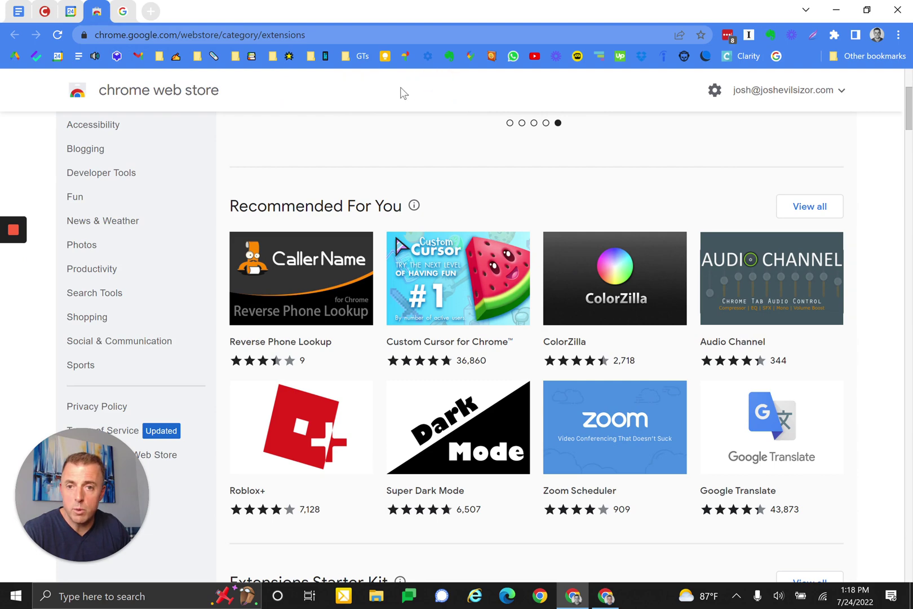
- Scroll to the top of the Chrome Web Store, select its search box, and return to the outline
{"action": "scroll", "coordinate": [262, 153], "scroll_direction": "up", "scroll_amount": 4}
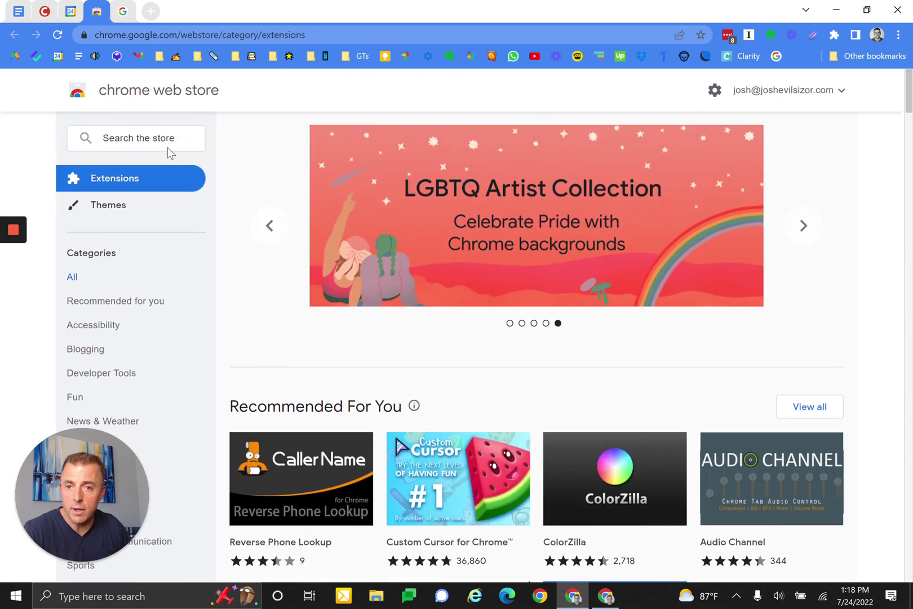
{"action": "left_click", "coordinate": [167, 138]}
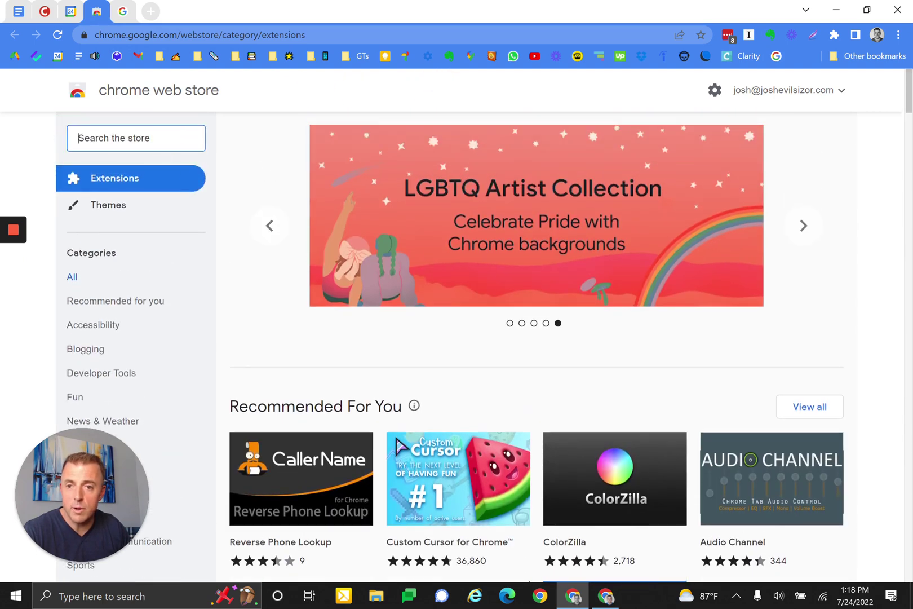
{"action": "left_click", "coordinate": [19, 11]}
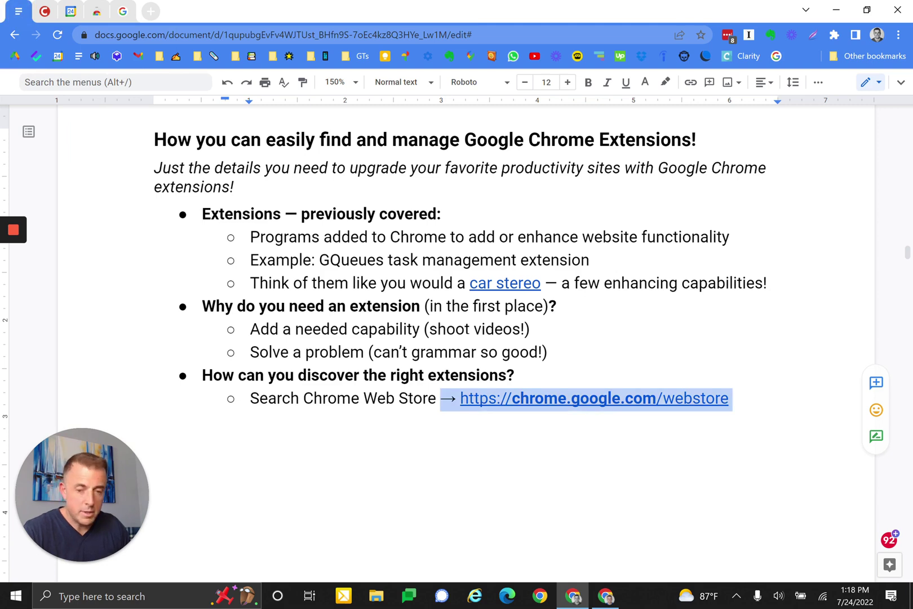
- Add '(or)' and the Search Google sub-bullet with the capability hint and '(e.g. mail merge)'
{"action": "key", "text": "ctrl+z"}
{"action": "key", "text": "ctrl+z"}
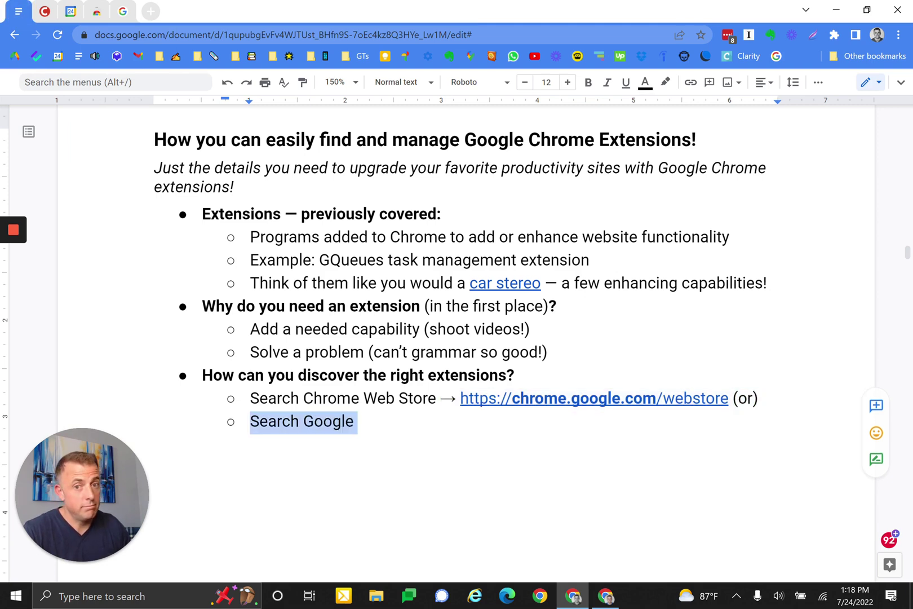
{"action": "key", "text": "ctrl+z"}
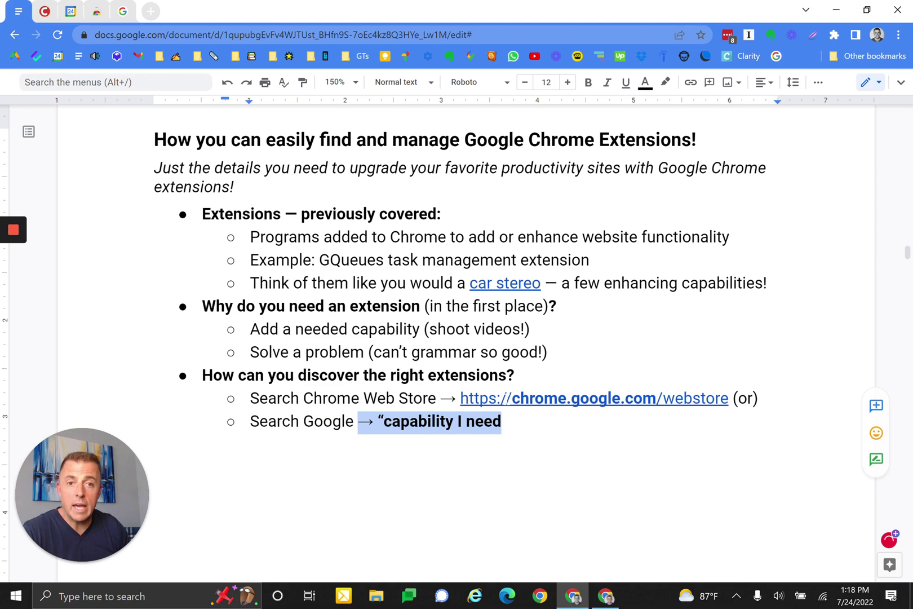
{"action": "key", "text": "ctrl+z"}
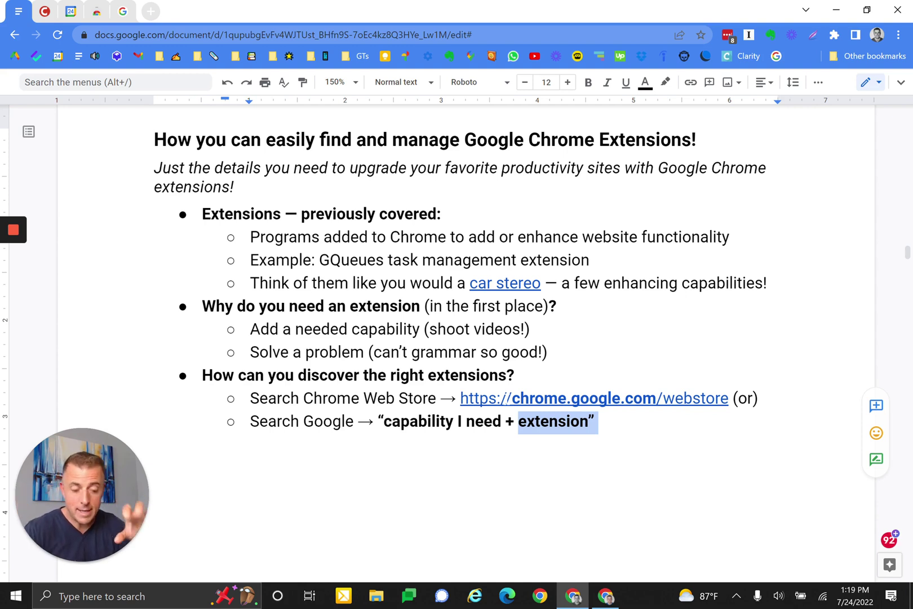
{"action": "key", "text": "ctrl+z"}
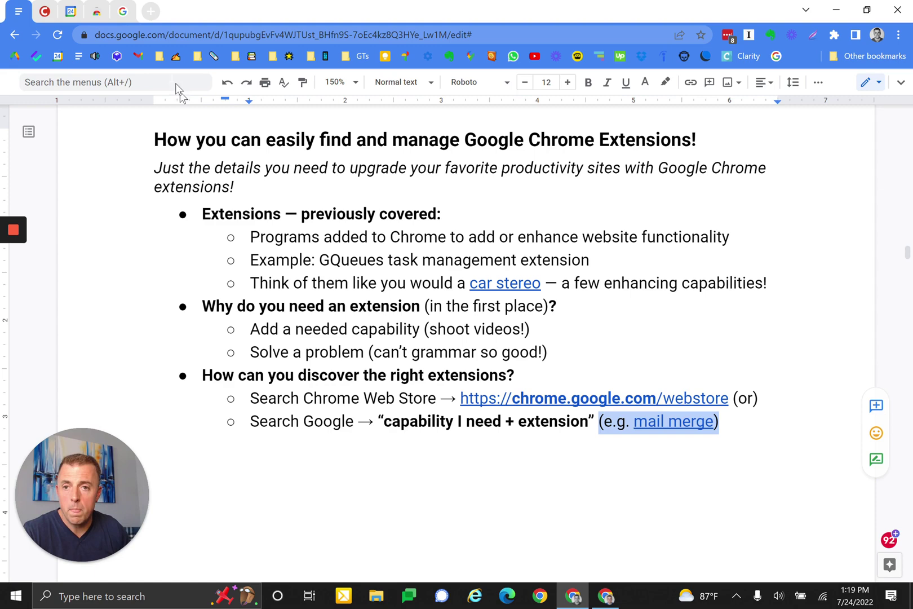
{"action": "left_click", "coordinate": [122, 11]}
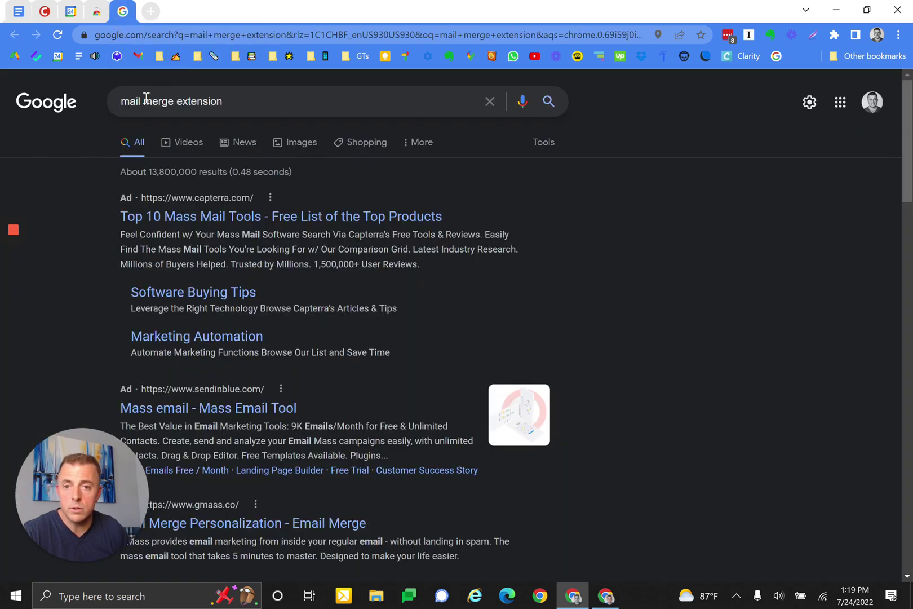
{"action": "left_click", "coordinate": [175, 100]}
{"action": "left_click", "coordinate": [245, 104]}
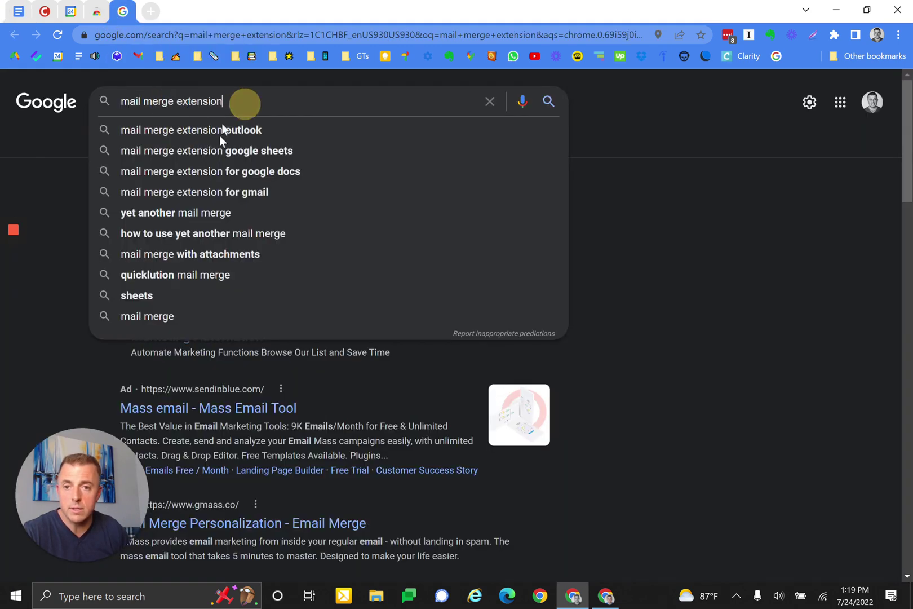
{"action": "left_click", "coordinate": [674, 156]}
{"action": "scroll", "coordinate": [483, 238], "scroll_direction": "down", "scroll_amount": 1}
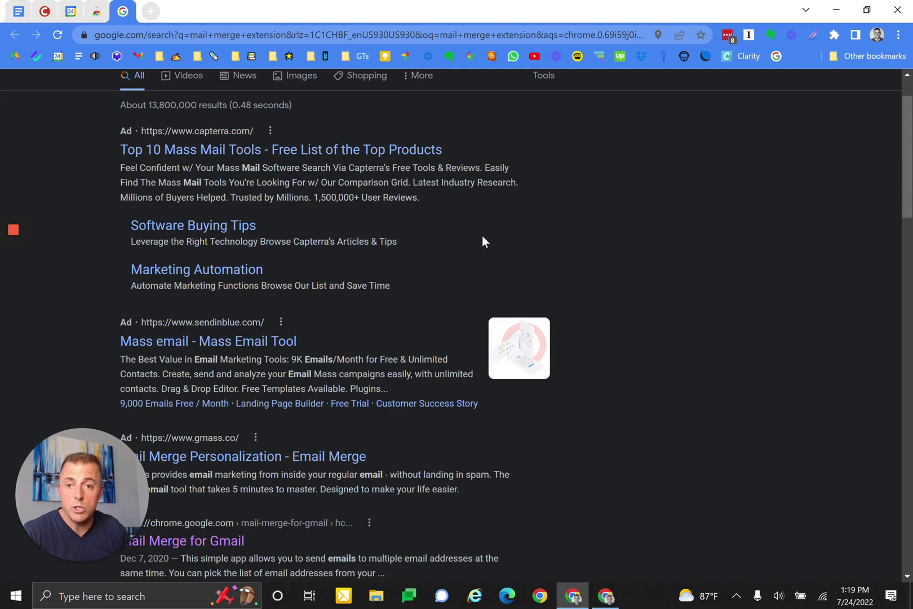
{"action": "scroll", "coordinate": [482, 237], "scroll_direction": "down", "scroll_amount": 6}
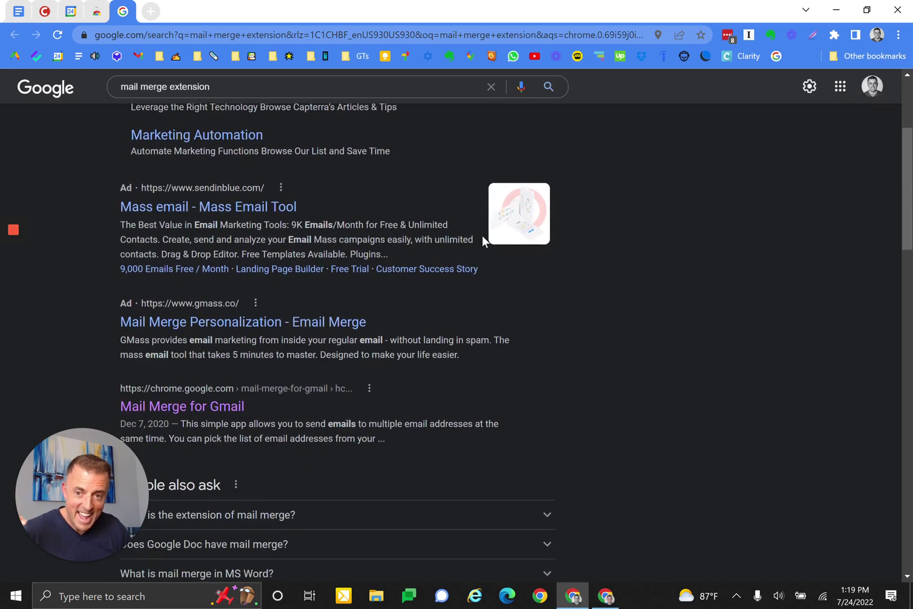
{"action": "scroll", "coordinate": [482, 241], "scroll_direction": "down", "scroll_amount": 1}
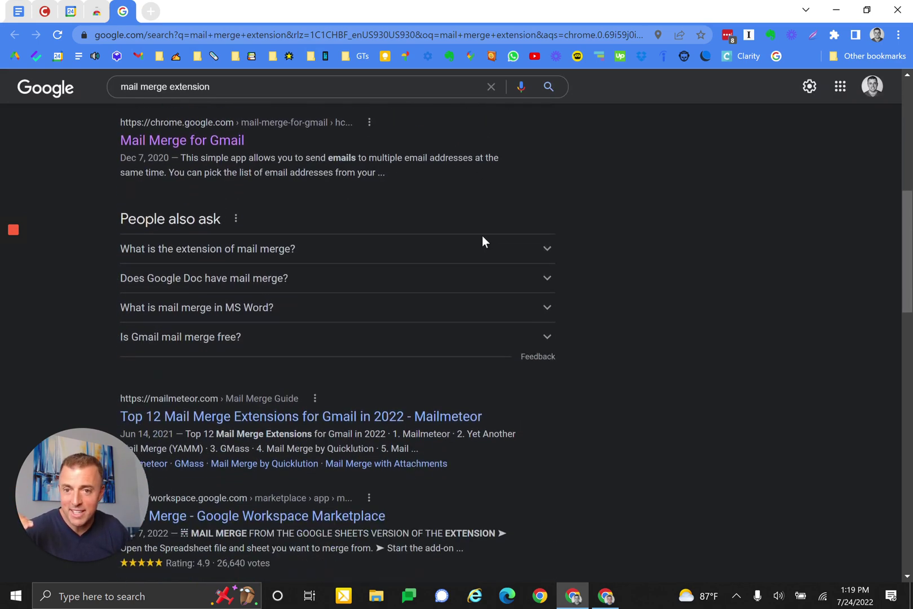
{"action": "scroll", "coordinate": [483, 242], "scroll_direction": "down", "scroll_amount": 4}
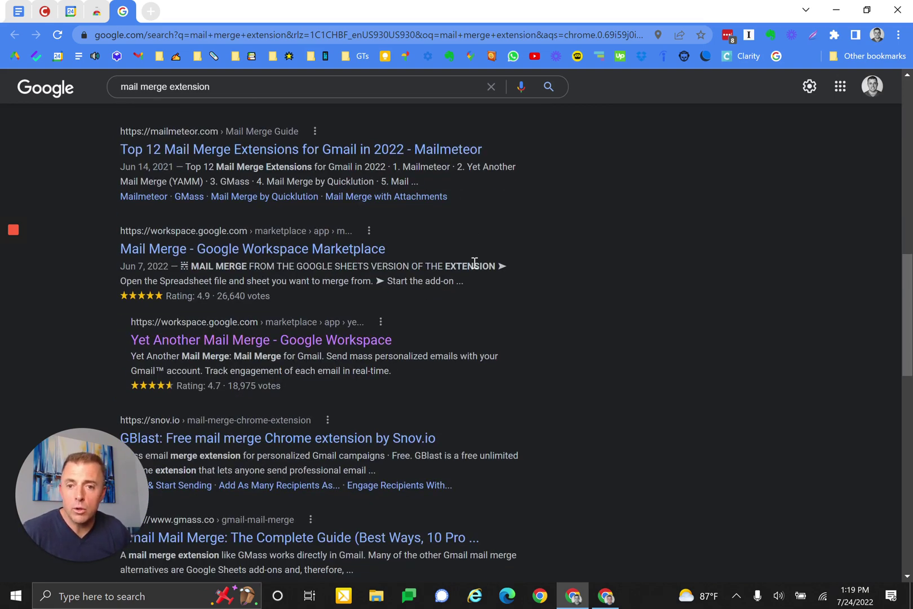
{"action": "scroll", "coordinate": [434, 347], "scroll_direction": "down", "scroll_amount": 1}
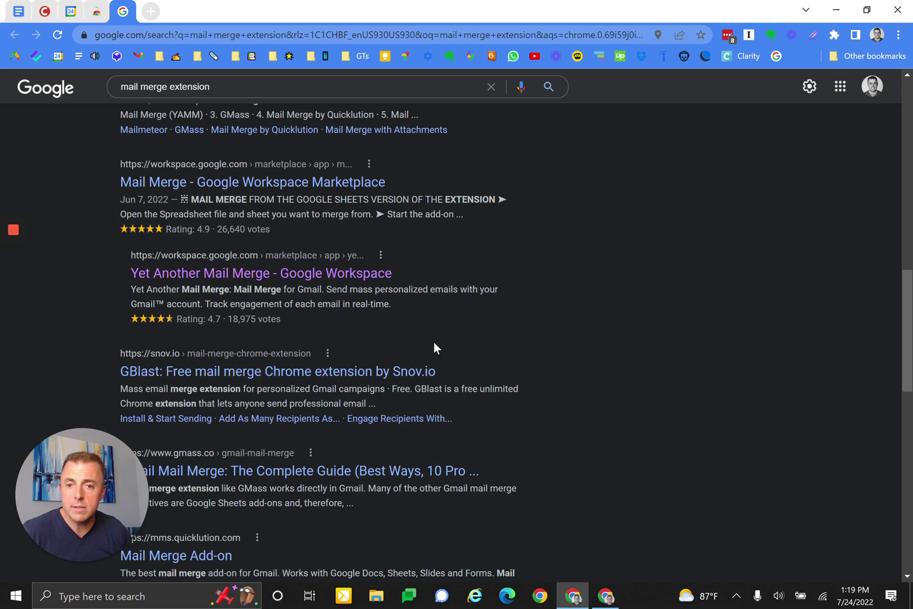
- Add 'Might add-ons show up in your results?' answered '→ Yep! (that's a good thing!)', plus a bold 'How do you manage them?' bullet
{"action": "left_click", "coordinate": [19, 14]}
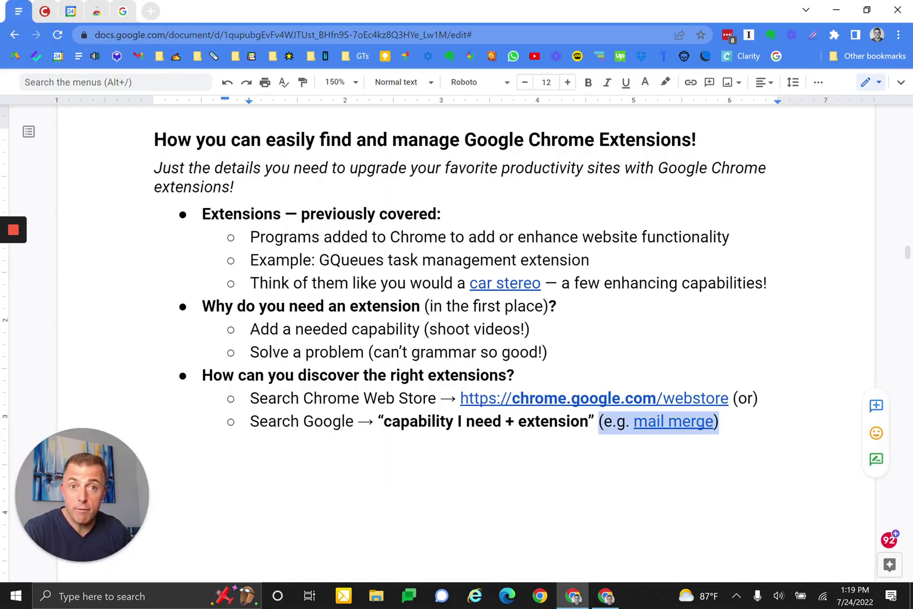
{"action": "key", "text": "ctrl+z"}
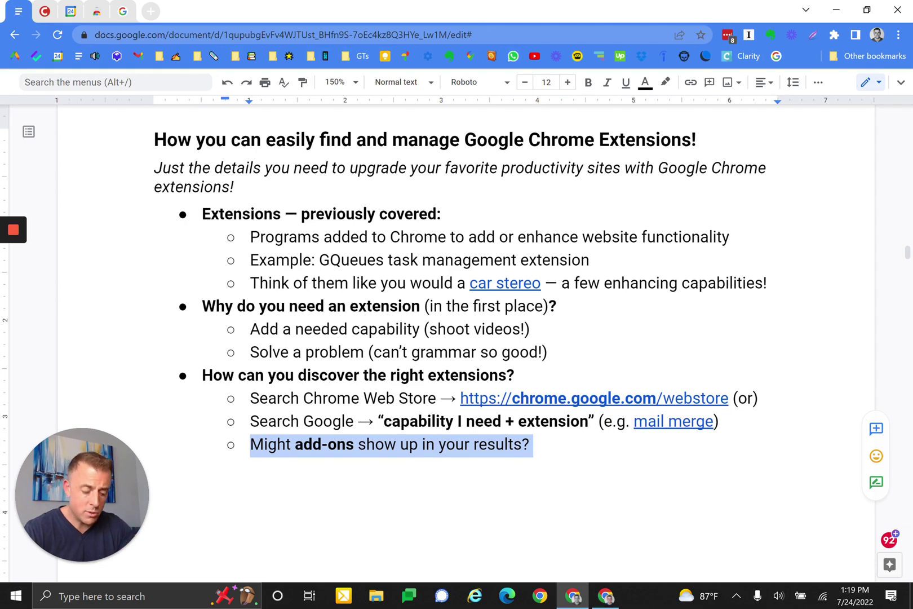
{"action": "key", "text": "ctrl+z"}
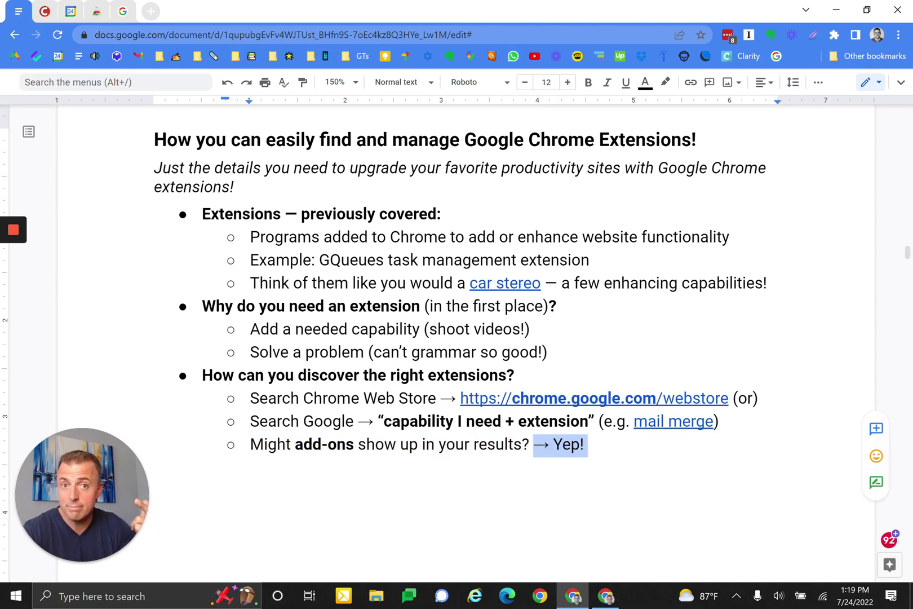
{"action": "key", "text": "ctrl+z"}
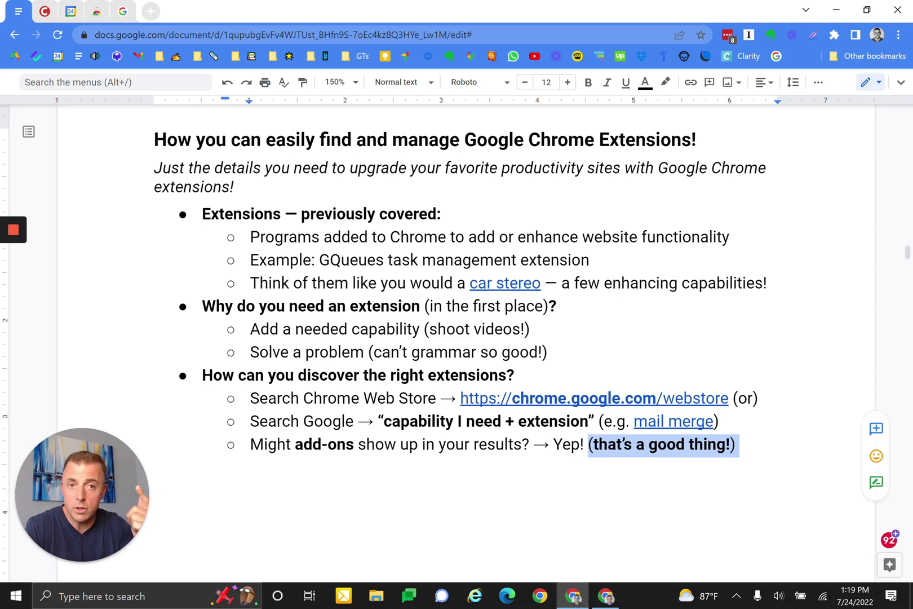
{"action": "key", "text": "ctrl+y"}
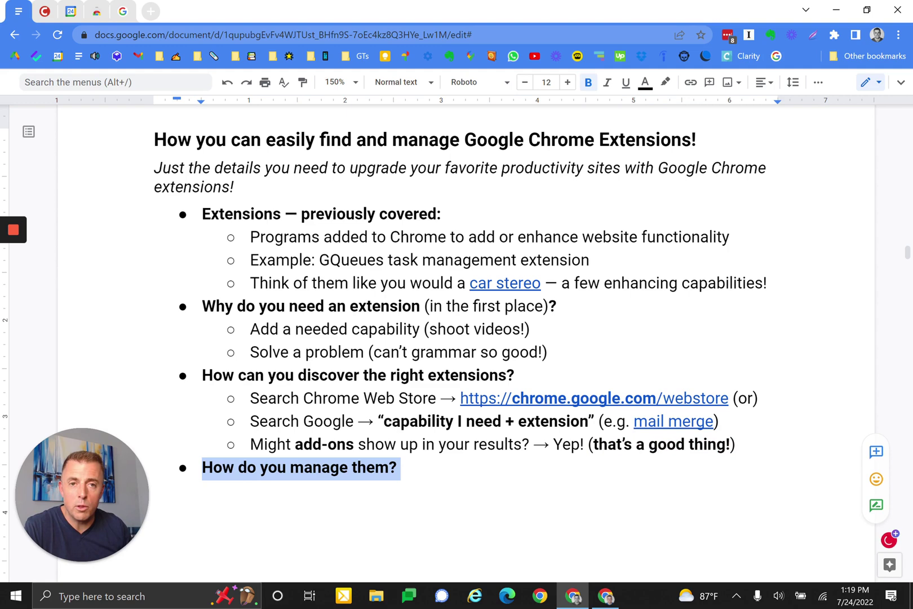
- Add the Extensions toolbar menu sub-bullet and show the installed extensions list
{"action": "left_click", "coordinate": [404, 467]}
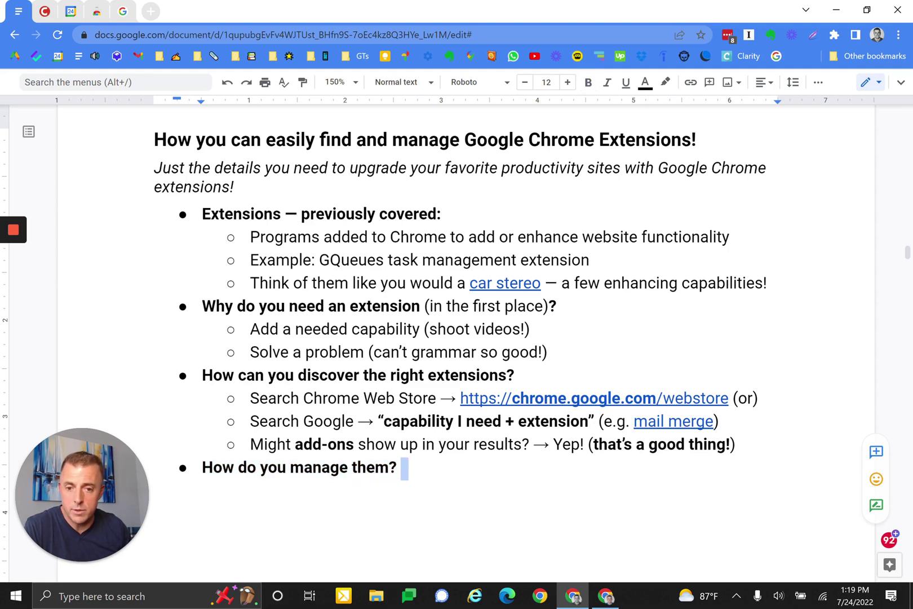
{"action": "scroll", "coordinate": [446, 325], "scroll_direction": "down", "scroll_amount": 5}
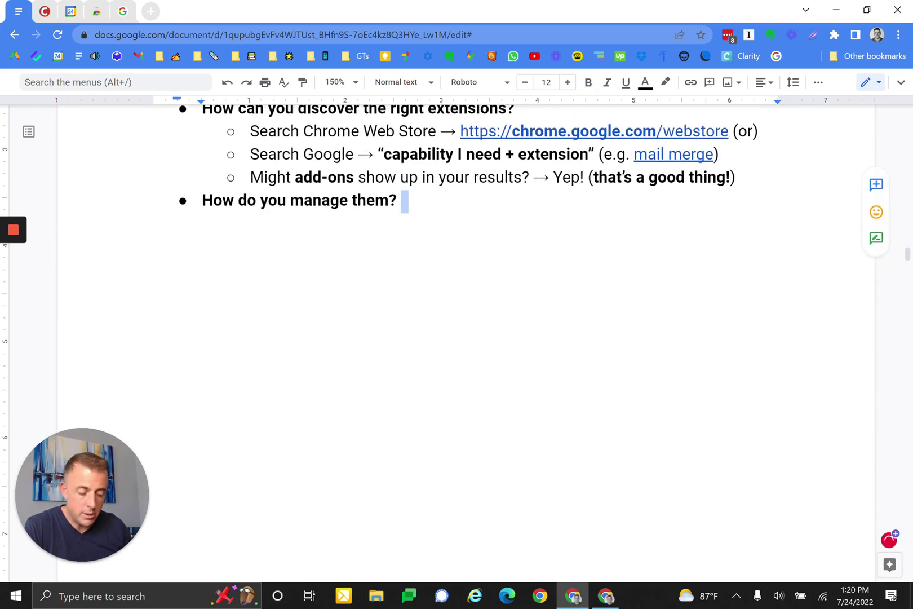
{"action": "key", "text": "ctrl+y"}
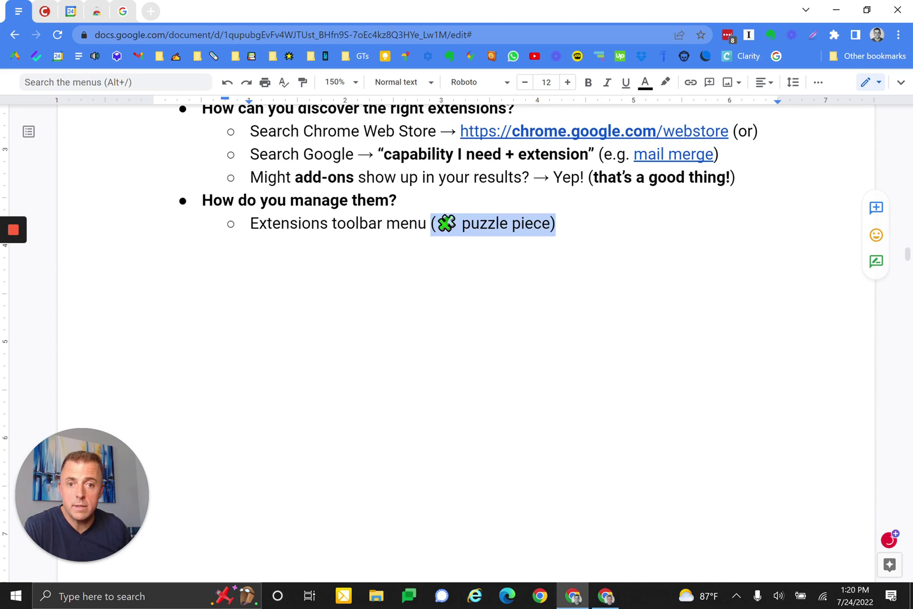
{"action": "scroll", "coordinate": [466, 338], "scroll_direction": "down", "scroll_amount": 1}
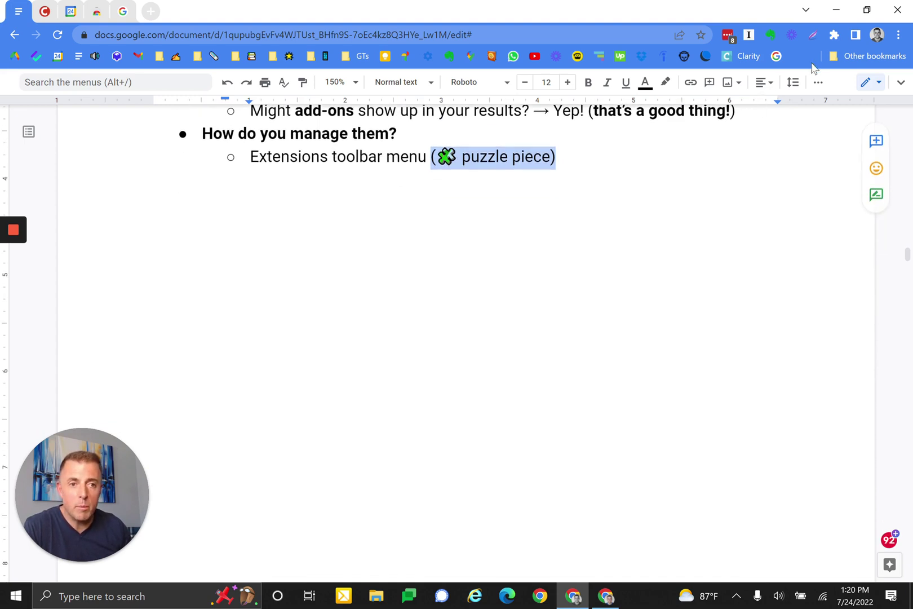
{"action": "left_click", "coordinate": [833, 35]}
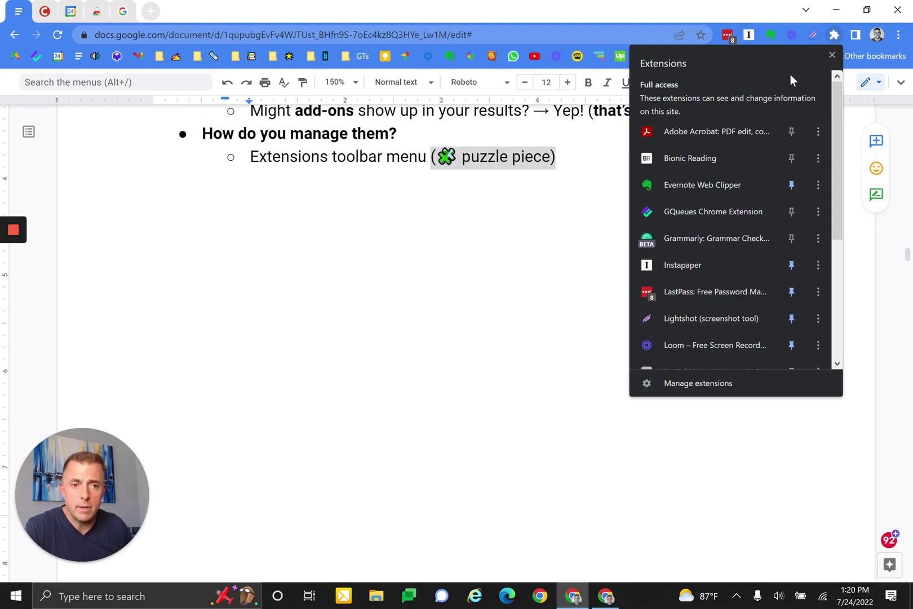
{"action": "left_click", "coordinate": [745, 7]}
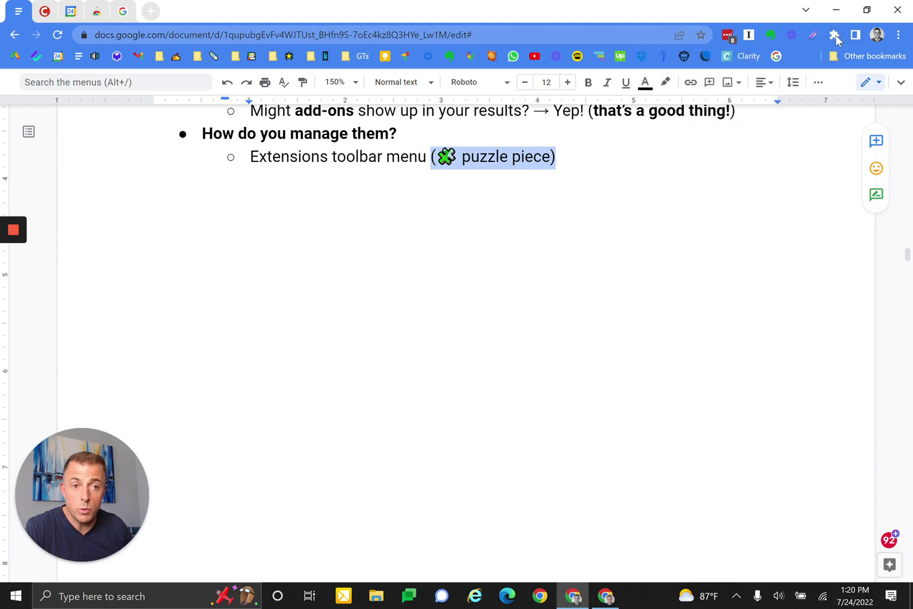
- Add the Chrome browser top-right more button '(3 dots)' sub-bullet and show Chrome's main menu
{"action": "left_click", "coordinate": [587, 157]}
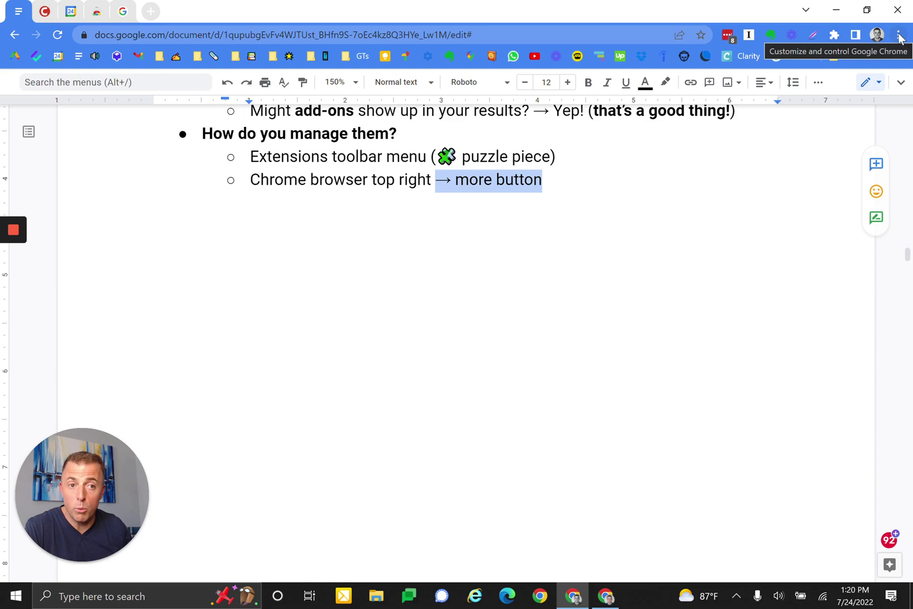
{"action": "key", "text": "ctrl+y"}
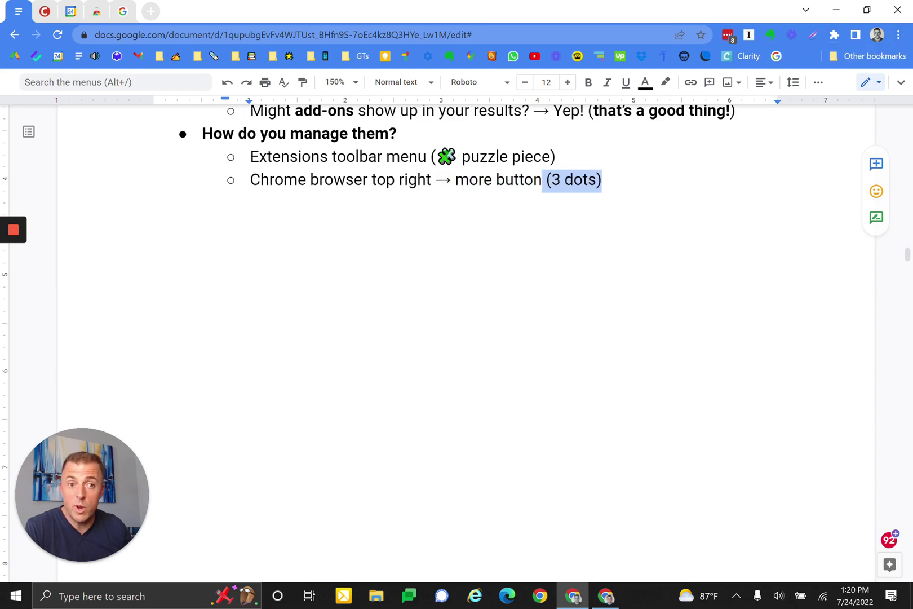
{"action": "left_click", "coordinate": [897, 35]}
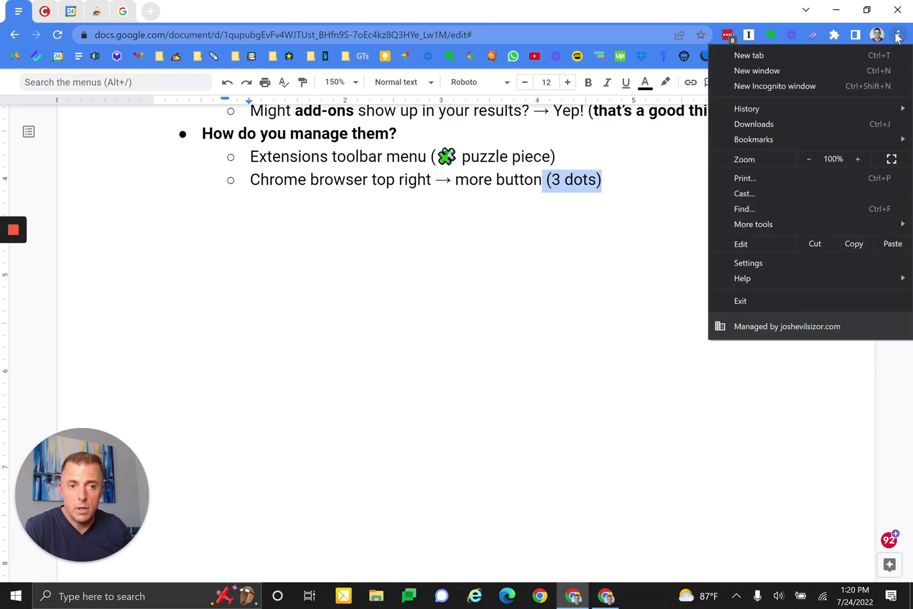
{"action": "left_click", "coordinate": [626, 193]}
- Add the bold 'Extensions toolbar menu (🧩)' bullet and show where extensions sit in Chrome's menu
{"action": "key", "text": "ctrl+y"}
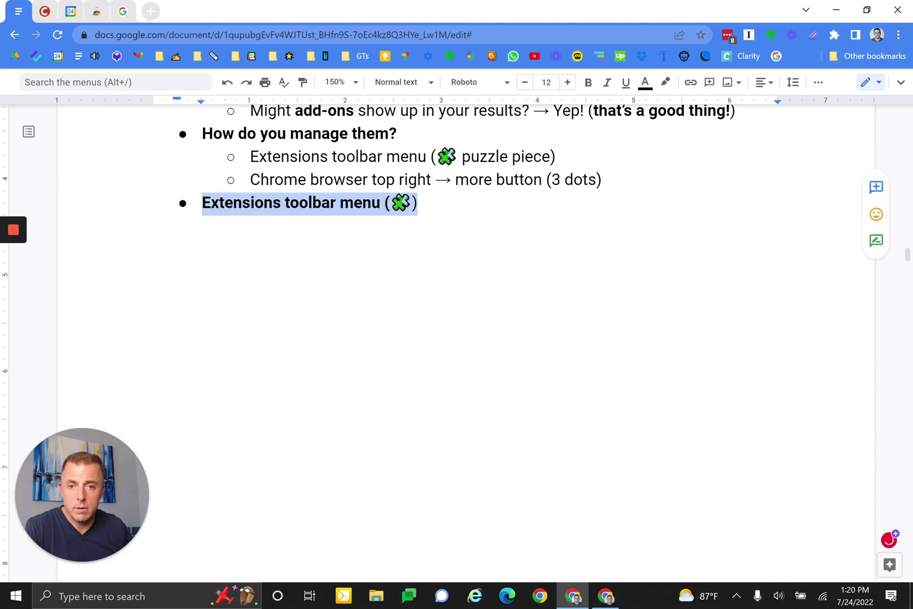
{"action": "left_click", "coordinate": [897, 36]}
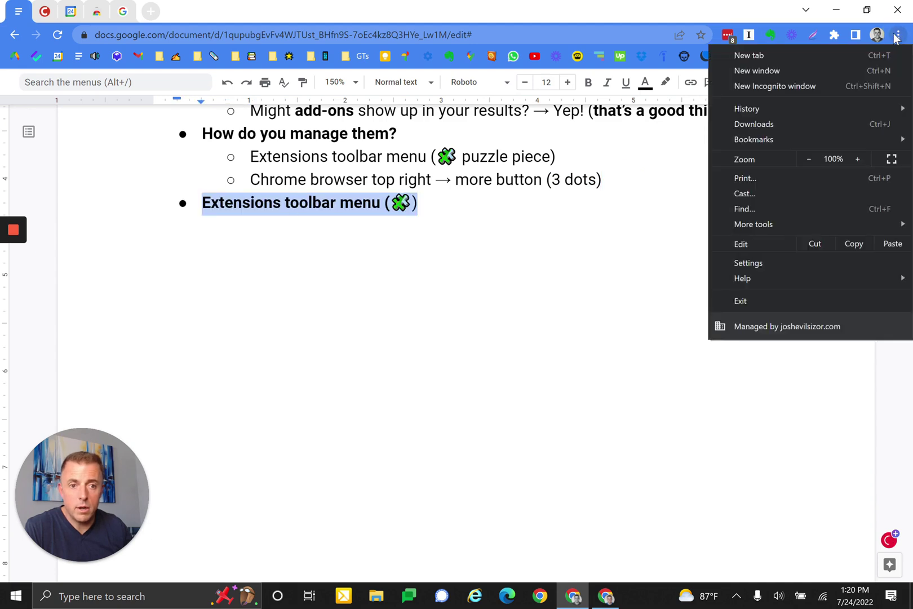
{"action": "mouse_move", "coordinate": [812, 230]}
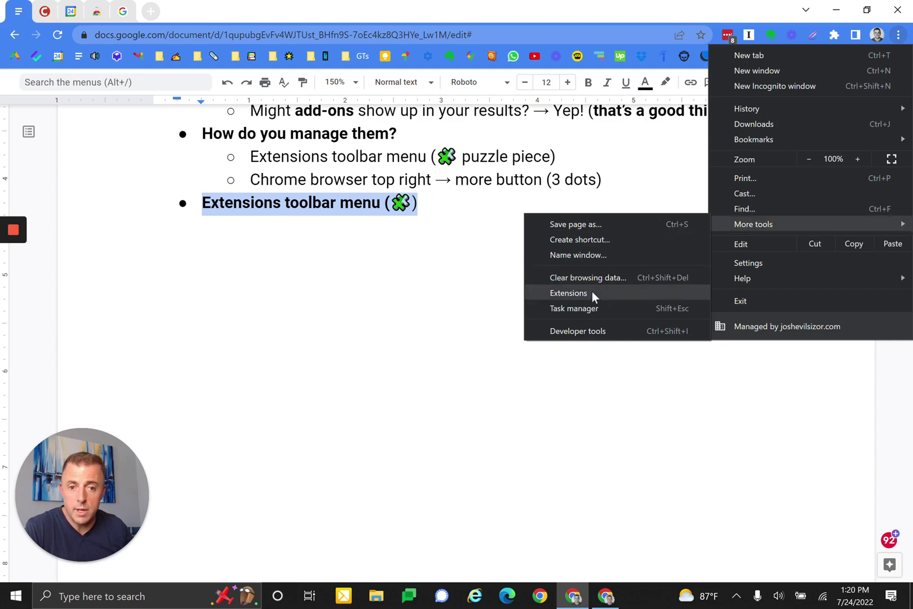
{"action": "left_click", "coordinate": [465, 201]}
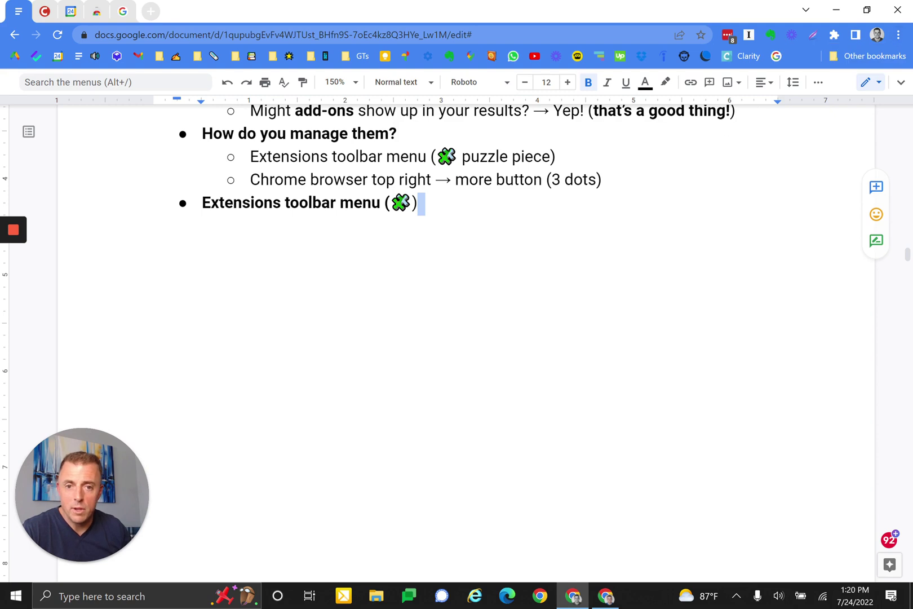
{"action": "left_click", "coordinate": [495, 214]}
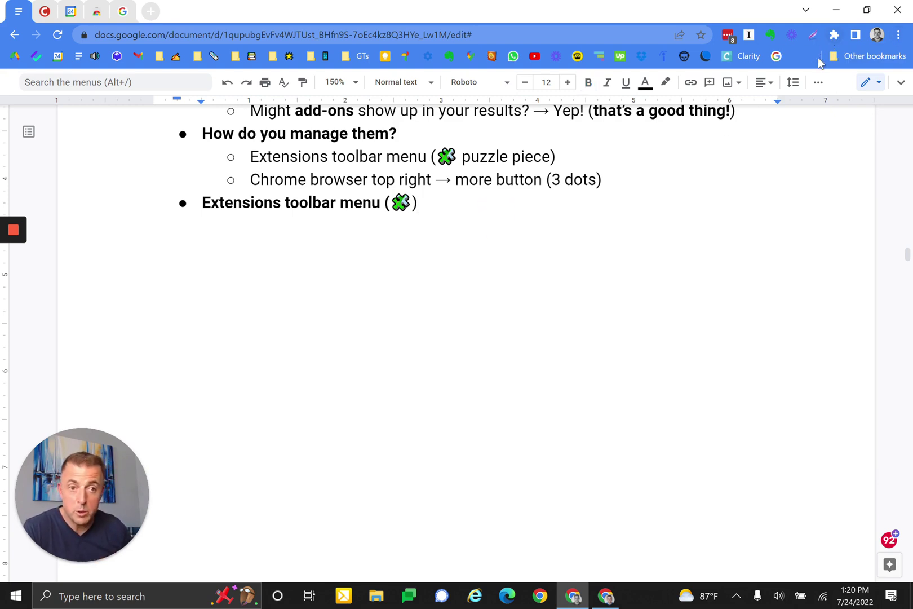
- Add 'Click to launch' under the toolbar menu bullet, launch Instapaper, and reopen the extensions list
{"action": "key", "text": "ctrl+z"}
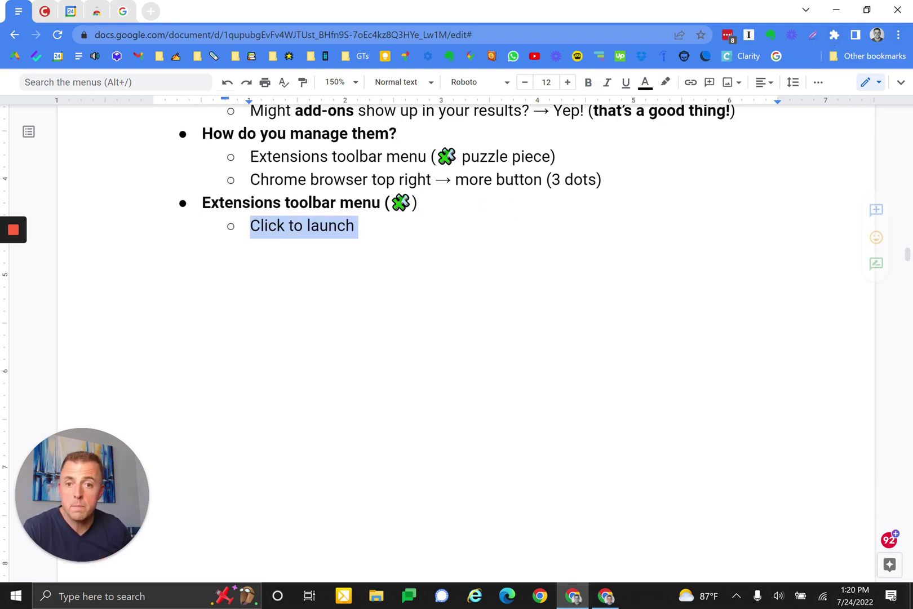
{"action": "left_click", "coordinate": [834, 35]}
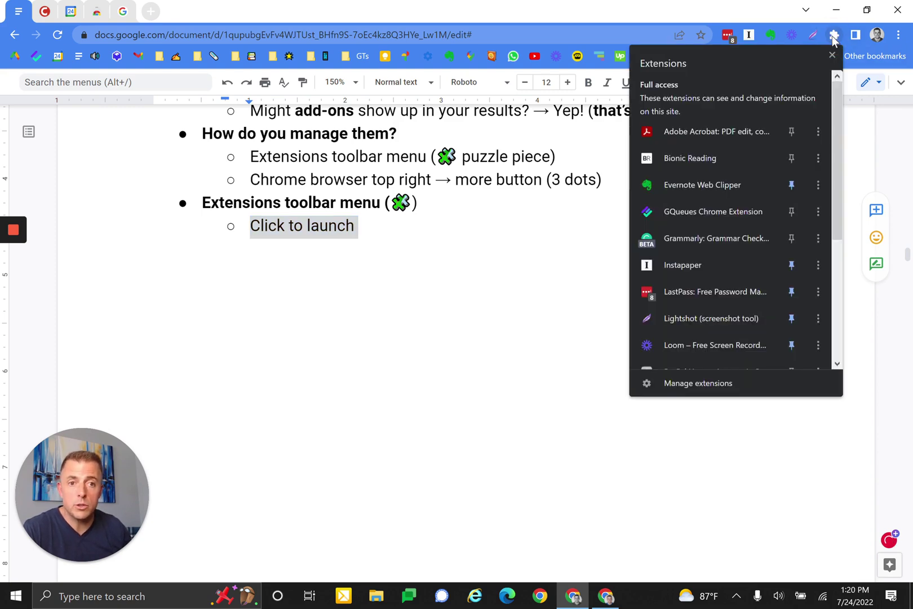
{"action": "left_click", "coordinate": [666, 266]}
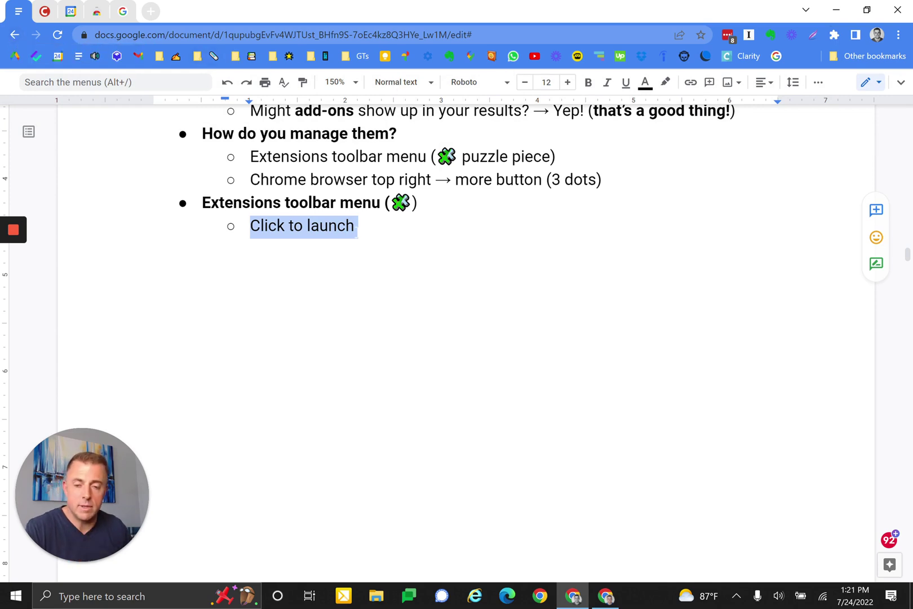
{"action": "left_click", "coordinate": [836, 36]}
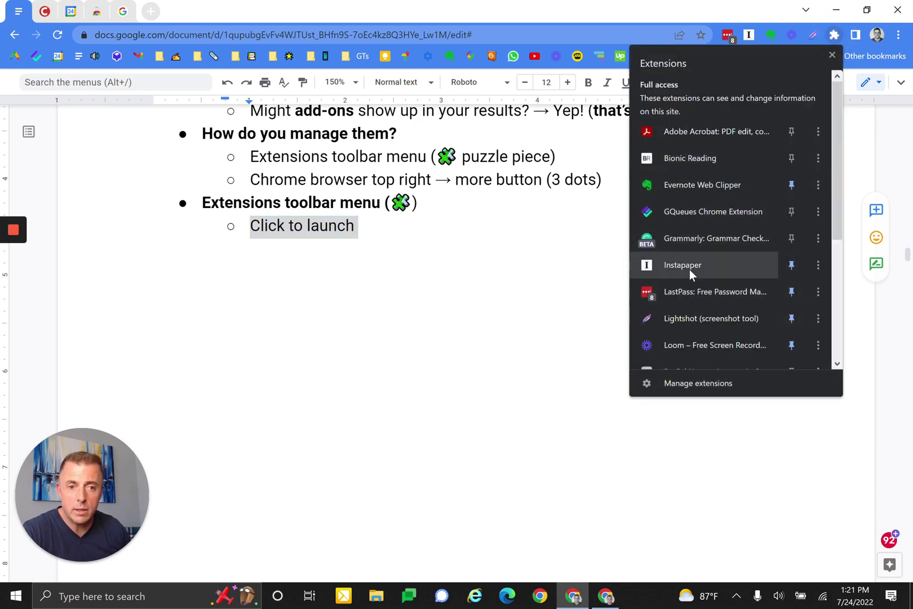
- Restore the 'To pin or not to pin?' sub-bullet under 'Click to launch', then view the extensions list
{"action": "left_click", "coordinate": [387, 232]}
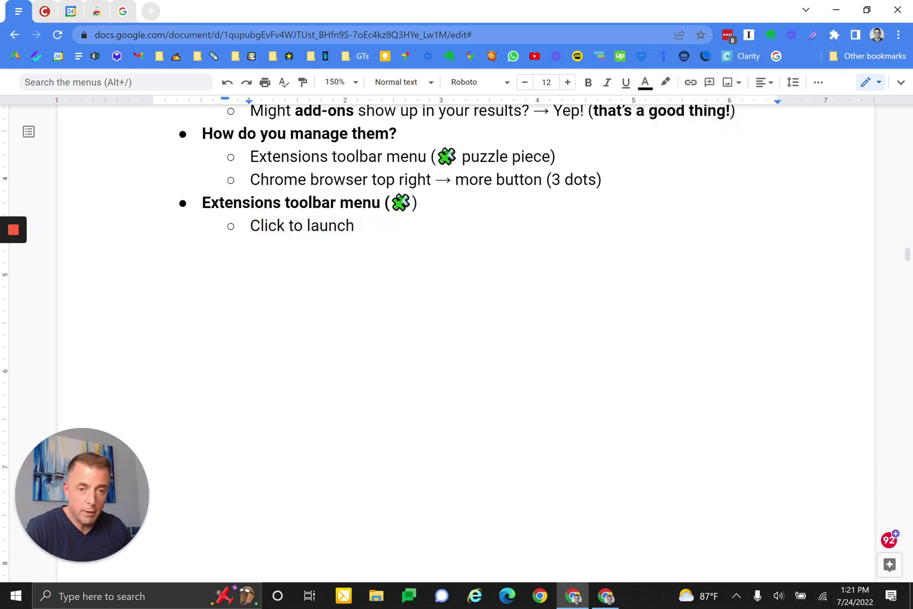
{"action": "key", "text": "ctrl+y"}
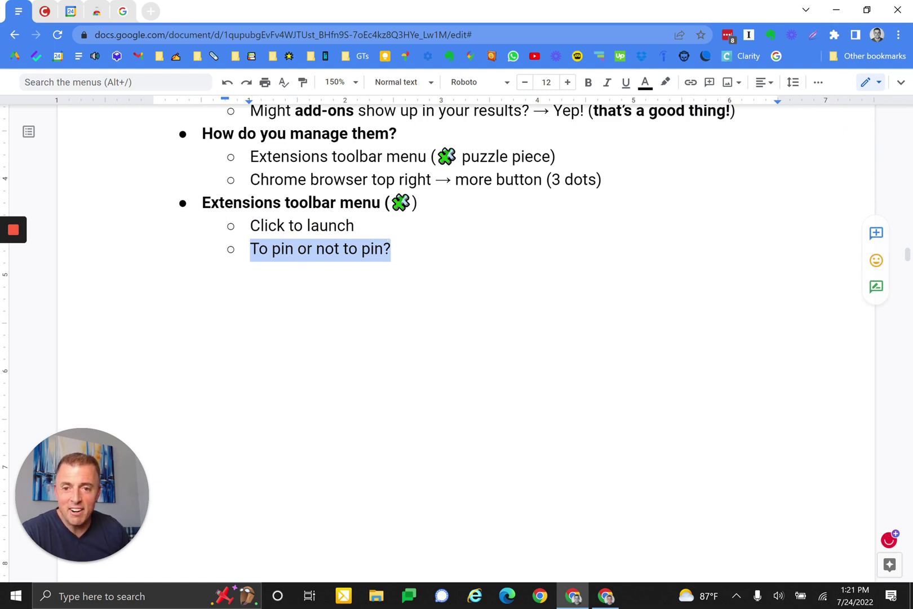
{"action": "left_click", "coordinate": [834, 35]}
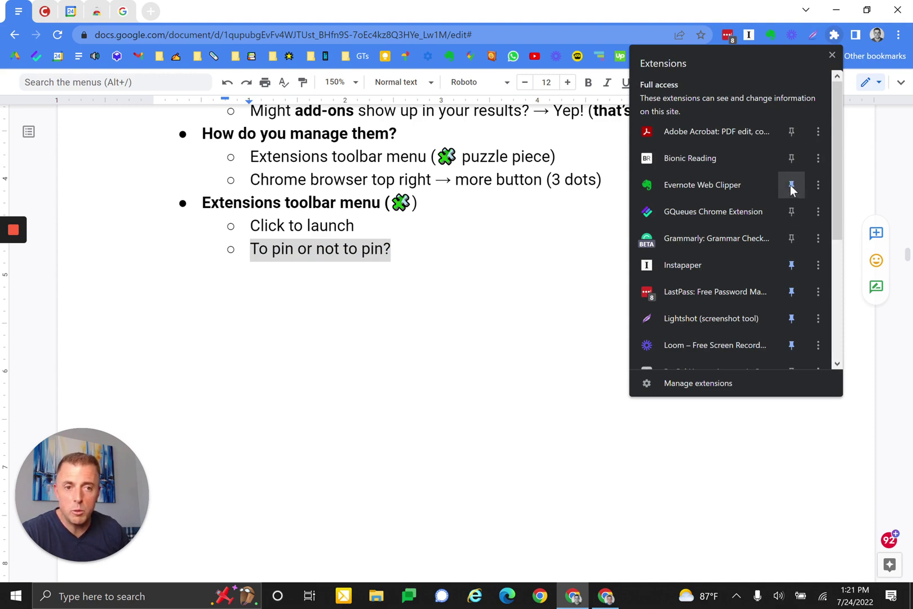
{"action": "key", "text": "Escape"}
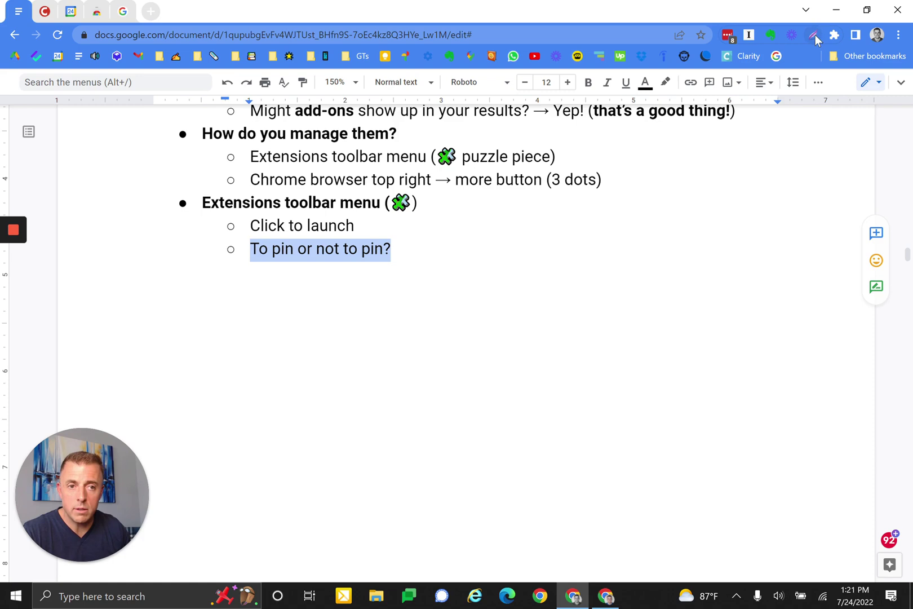
- Launch Lightshot, drag a capture area over the outline, cancel it, and return to the document
{"action": "left_click", "coordinate": [815, 38]}
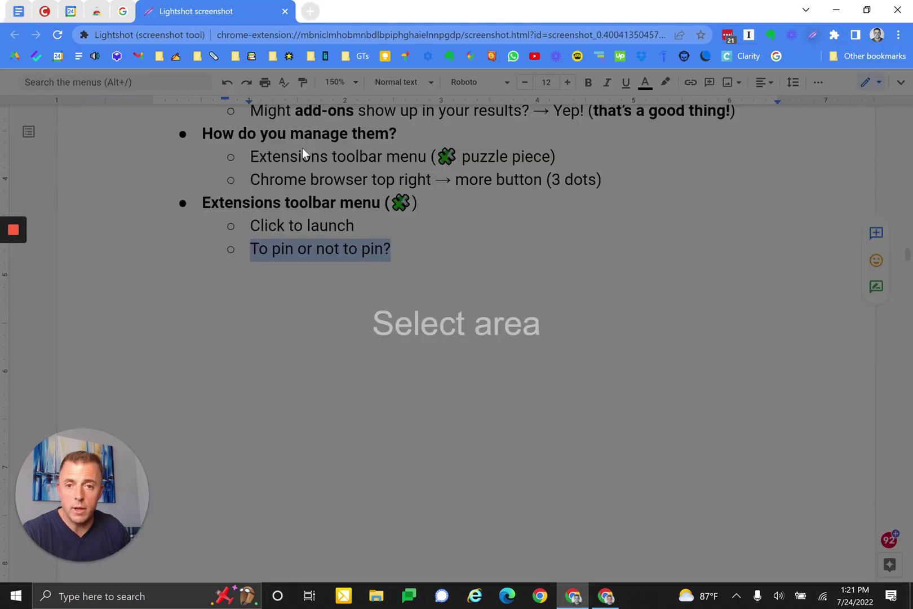
{"action": "left_click_drag", "start_coordinate": [235, 163], "coordinate": [413, 377]}
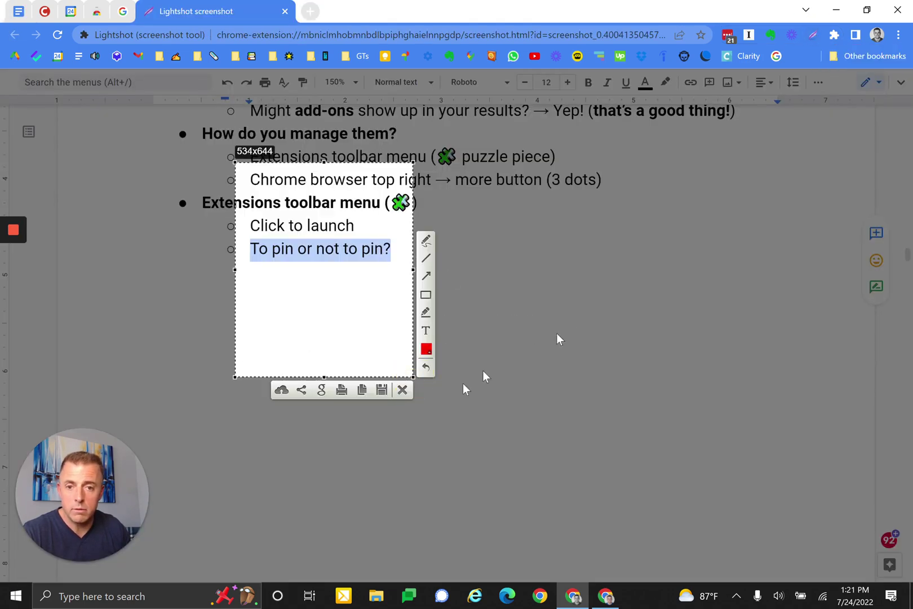
{"action": "left_click", "coordinate": [401, 389]}
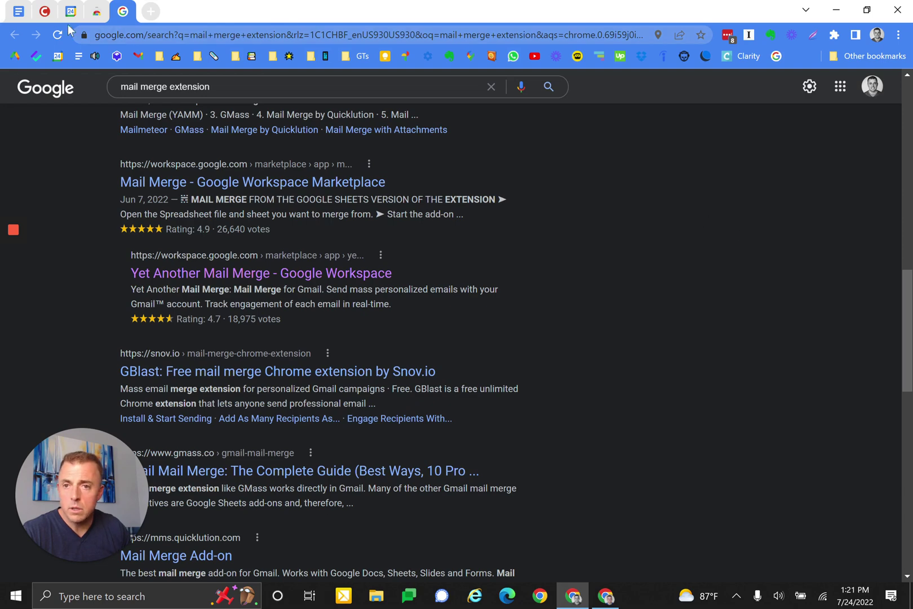
{"action": "left_click", "coordinate": [18, 11]}
{"action": "left_click", "coordinate": [455, 254]}
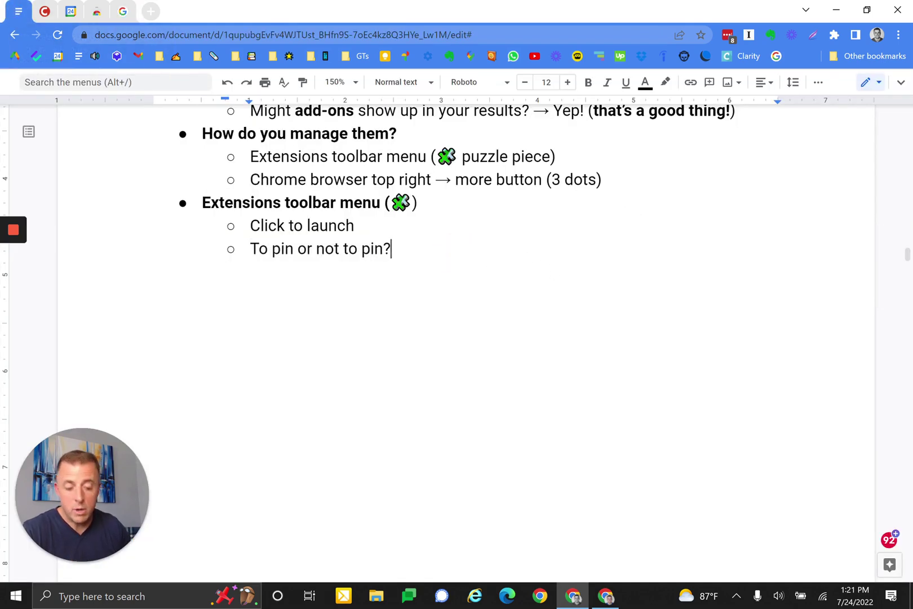
- Pin Evernote Web Clipper to the toolbar from the Extensions menu
{"action": "left_click", "coordinate": [834, 35]}
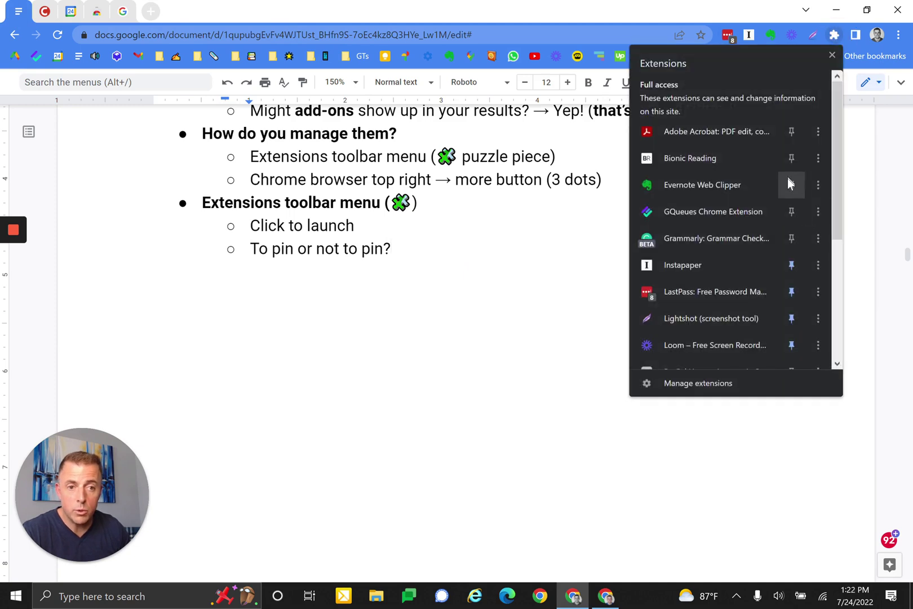
{"action": "left_click", "coordinate": [790, 183]}
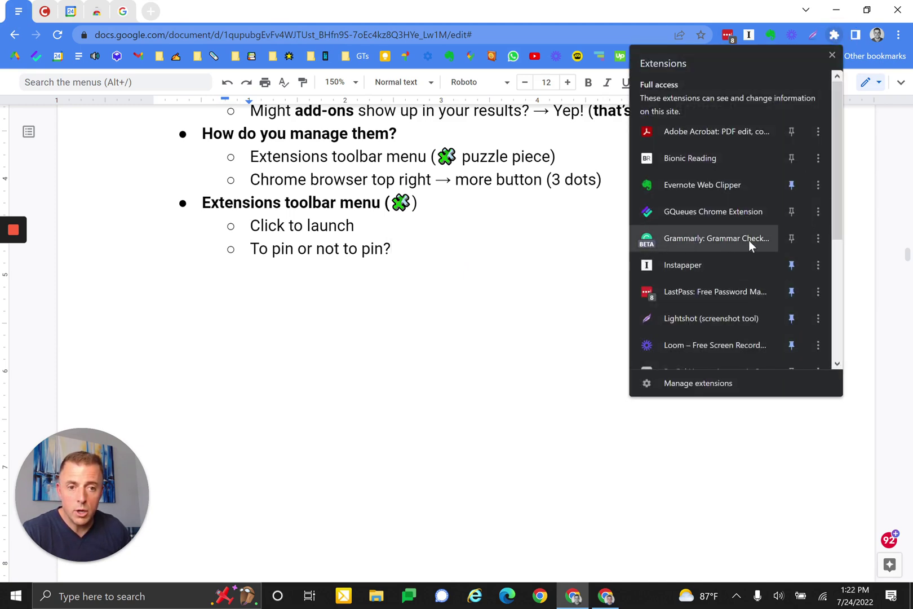
{"action": "left_click", "coordinate": [724, 8]}
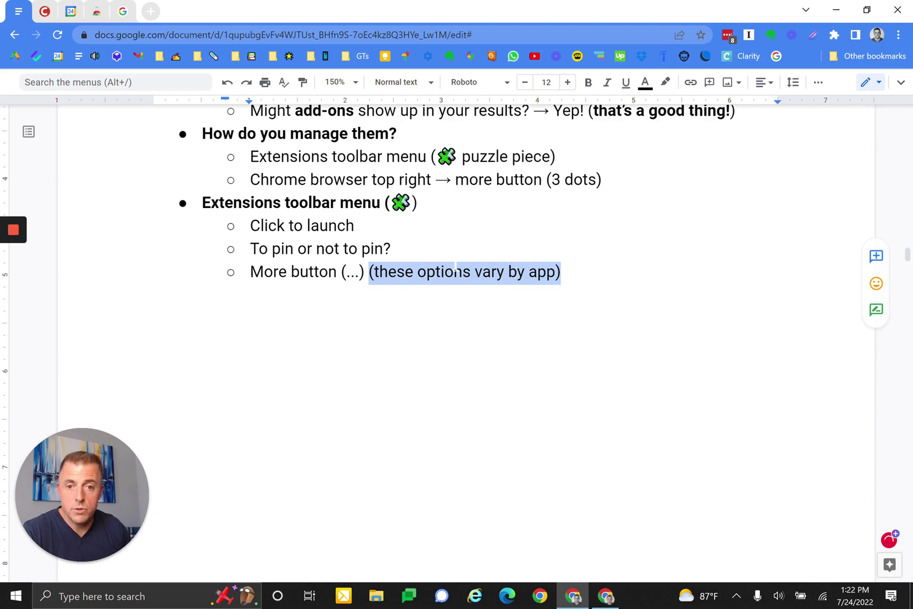
- Check Instapaper's action menu, then add 'More button (...)' with a nested 'Instapaper Chrome Web Store page' bullet
{"action": "left_click", "coordinate": [834, 35]}
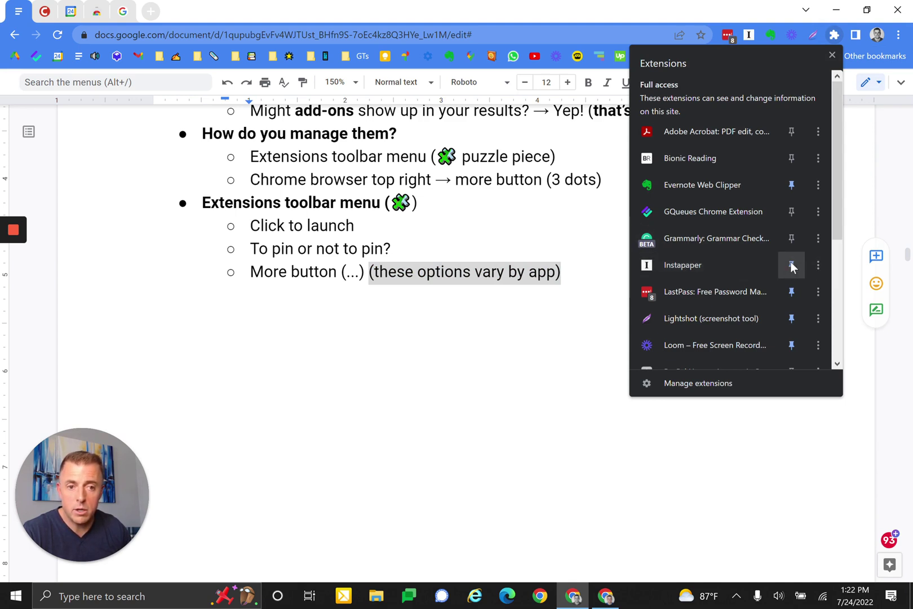
{"action": "left_click", "coordinate": [819, 265]}
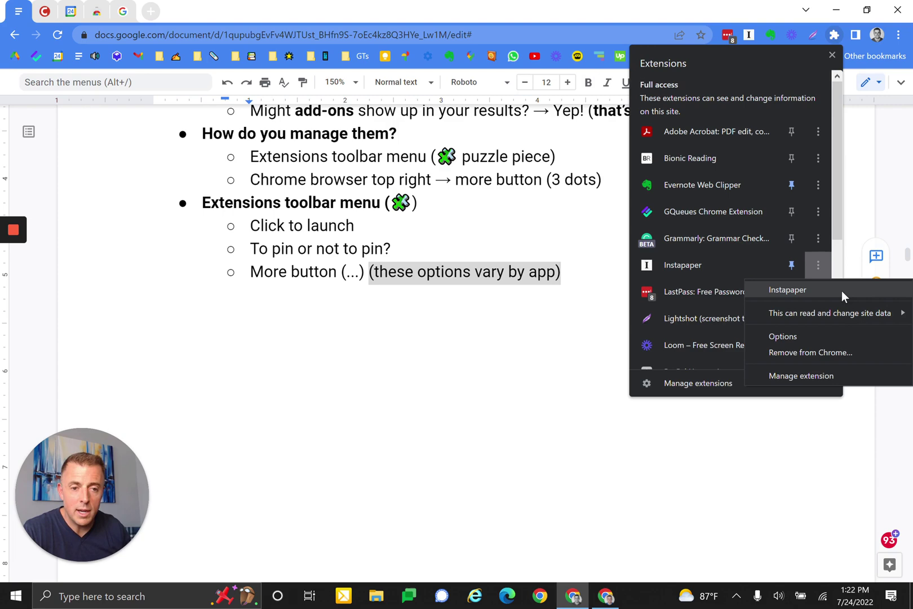
{"action": "left_click", "coordinate": [582, 273]}
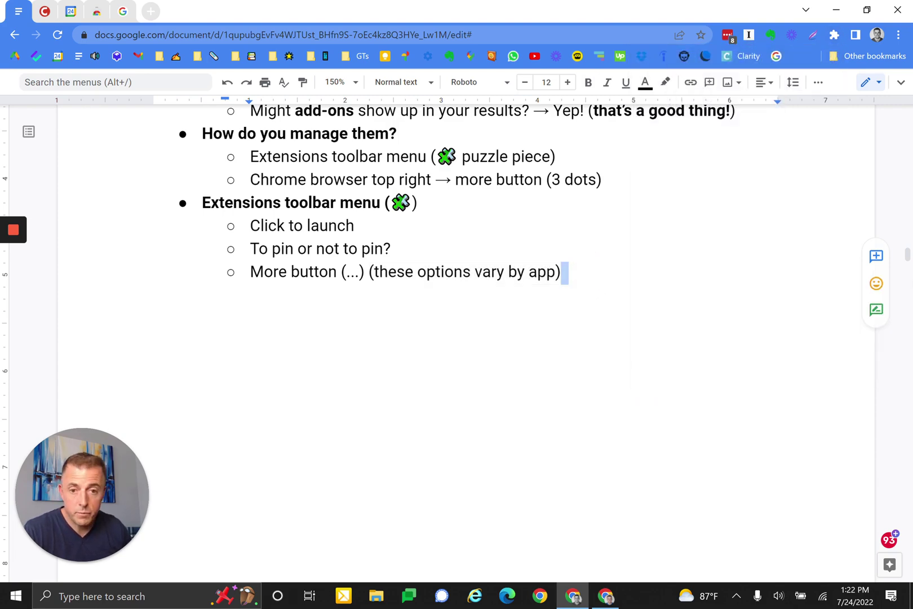
{"action": "key", "text": "ctrl+y"}
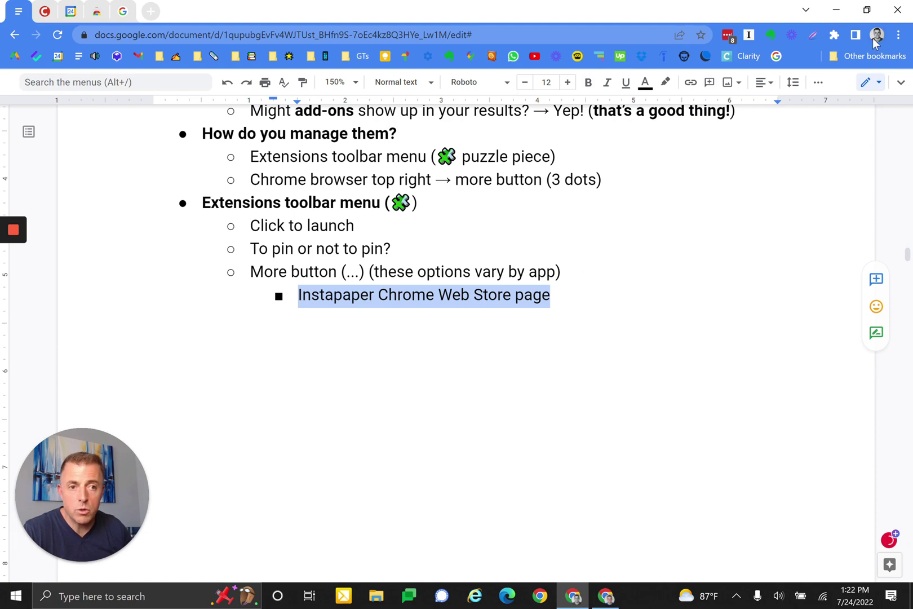
- Open Instapaper's Chrome Web Store listing from its ⋮ menu and scroll through the overview
{"action": "left_click", "coordinate": [834, 34]}
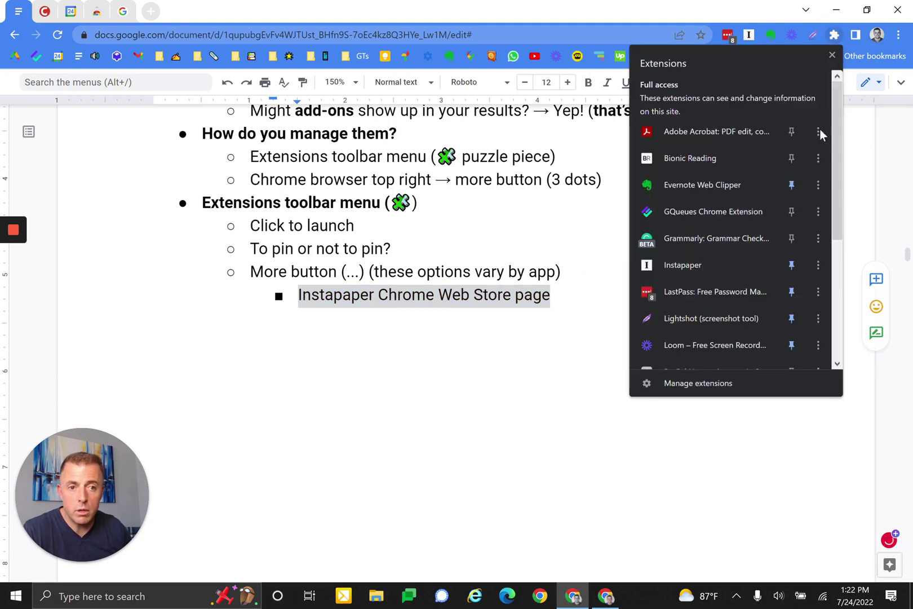
{"action": "left_click", "coordinate": [818, 264]}
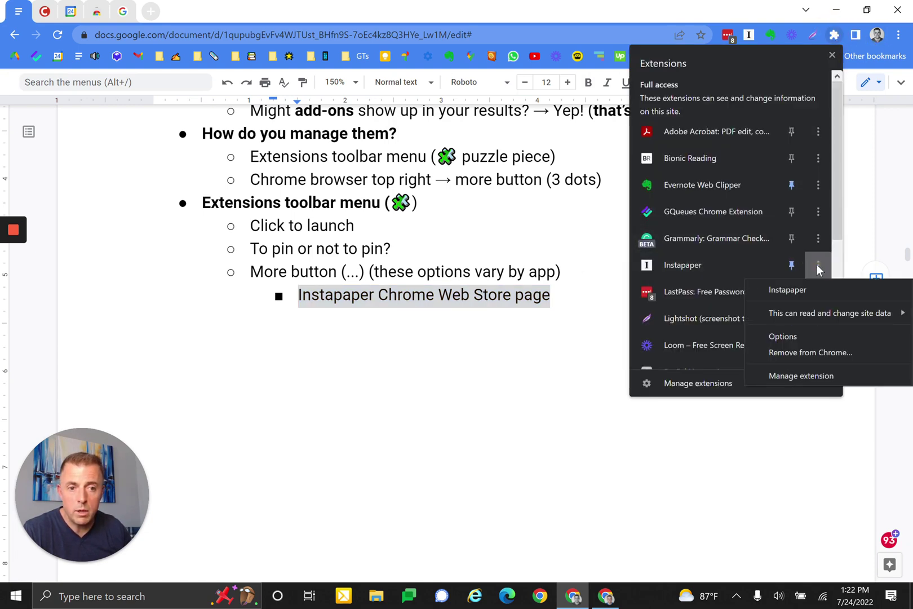
{"action": "left_click", "coordinate": [794, 287]}
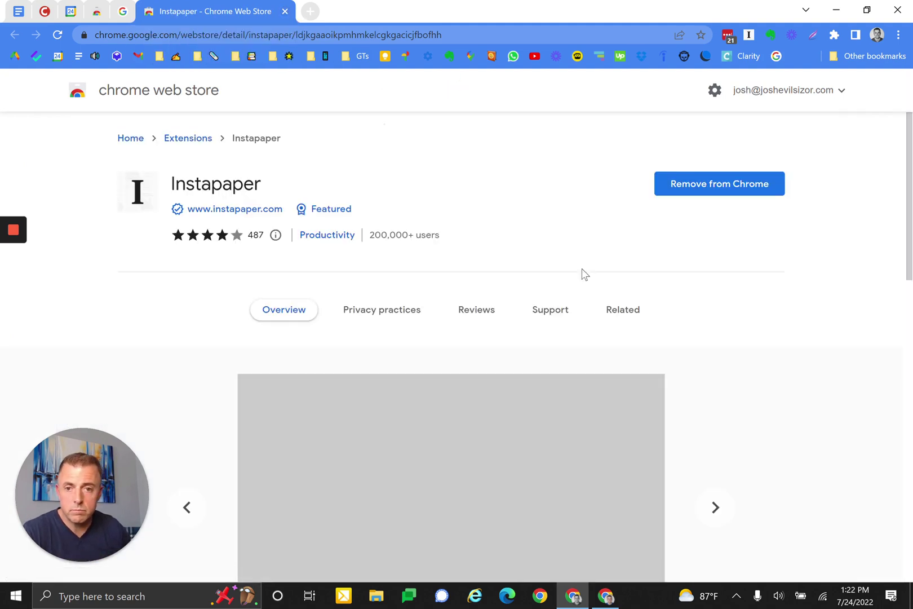
{"action": "scroll", "coordinate": [564, 388], "scroll_direction": "down", "scroll_amount": 3}
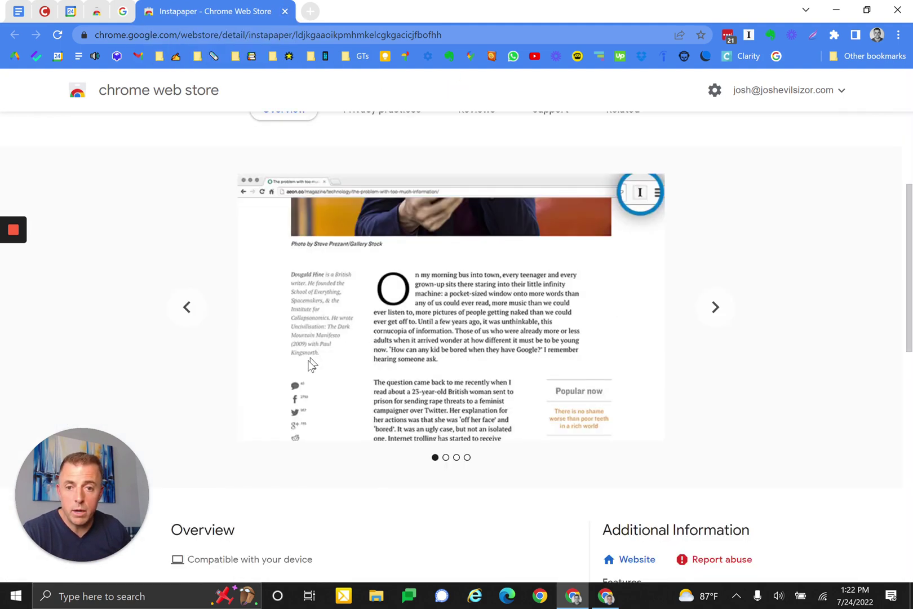
{"action": "scroll", "coordinate": [500, 388], "scroll_direction": "down", "scroll_amount": 3}
{"action": "scroll", "coordinate": [500, 387], "scroll_direction": "down", "scroll_amount": 3}
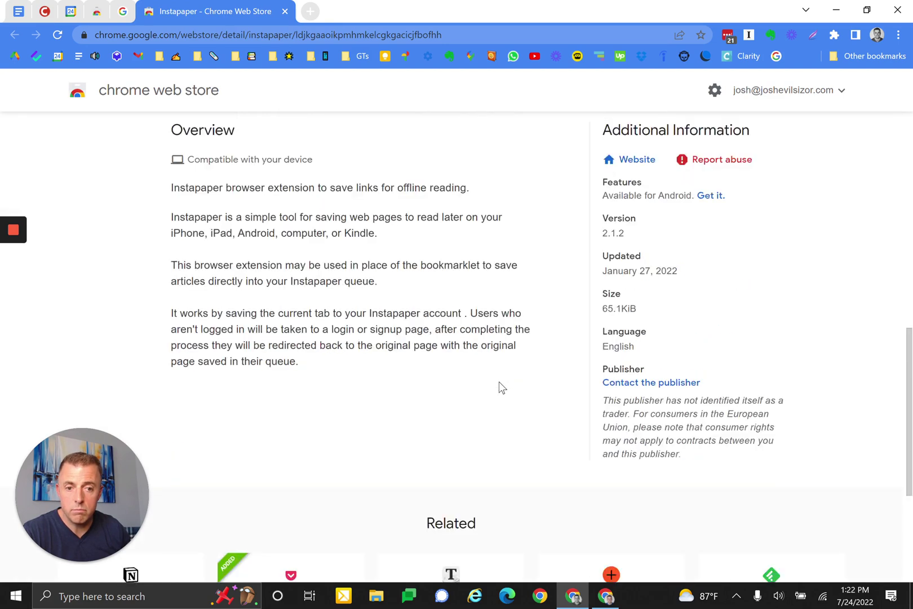
{"action": "scroll", "coordinate": [499, 387], "scroll_direction": "up", "scroll_amount": 10}
- Add the 'Permissions → Learn more about site access' bullet and check Instapaper's site-access submenu
{"action": "left_click", "coordinate": [19, 16]}
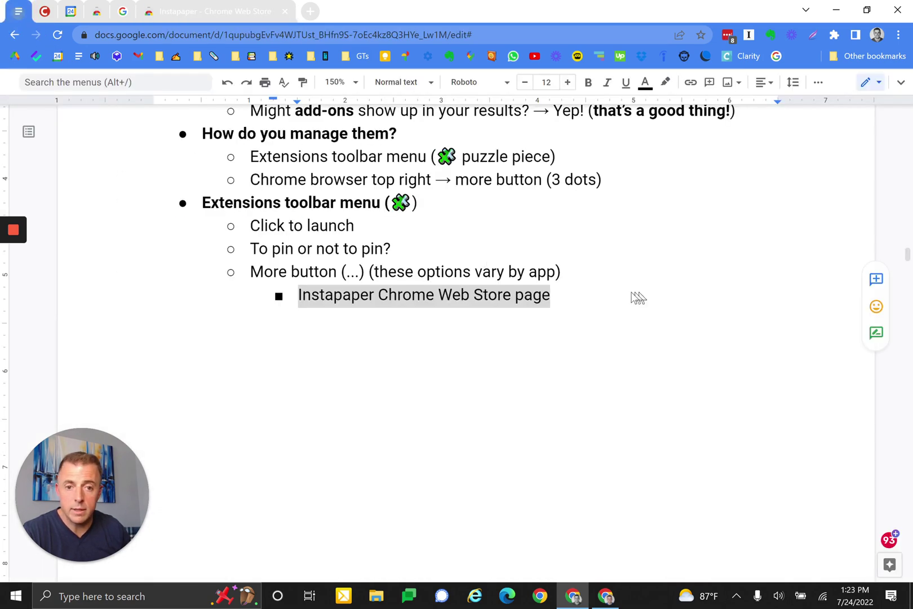
{"action": "key", "text": "ctrl+y"}
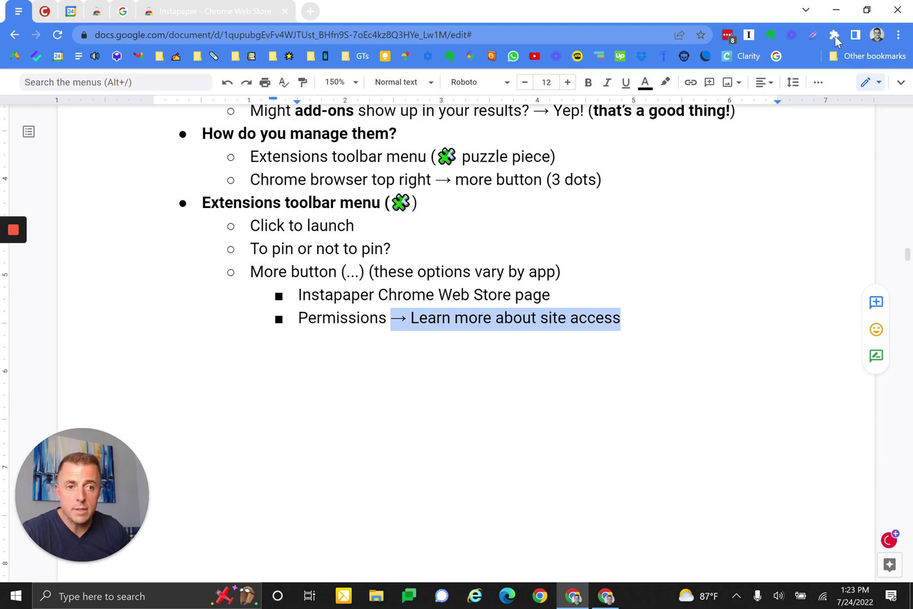
{"action": "left_click", "coordinate": [835, 35]}
{"action": "left_click", "coordinate": [817, 265]}
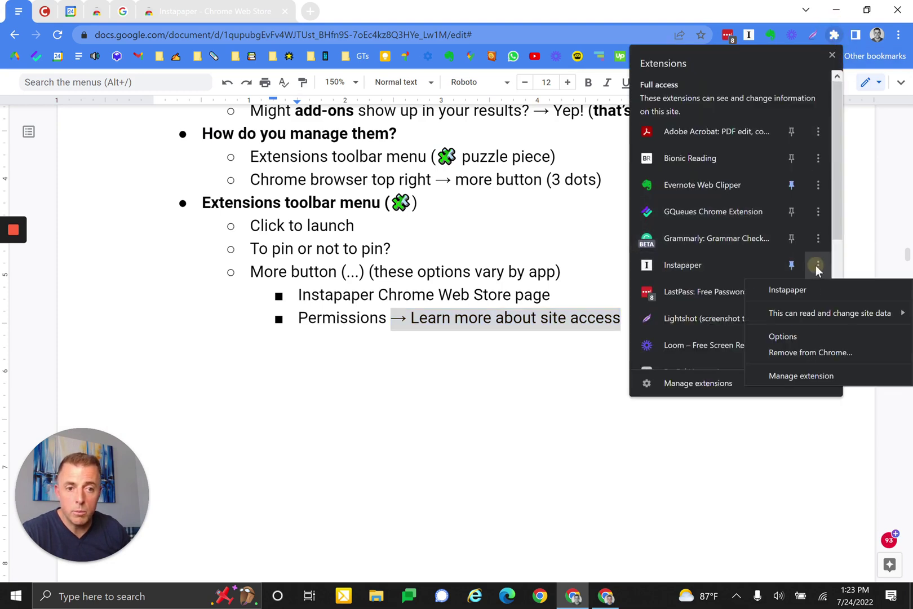
{"action": "mouse_move", "coordinate": [861, 317]}
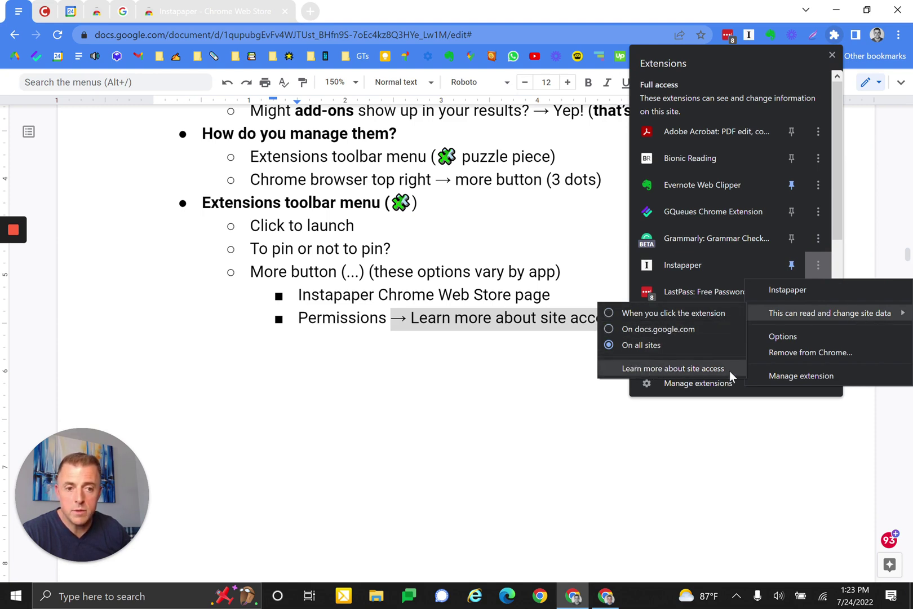
{"action": "left_click", "coordinate": [611, 328]}
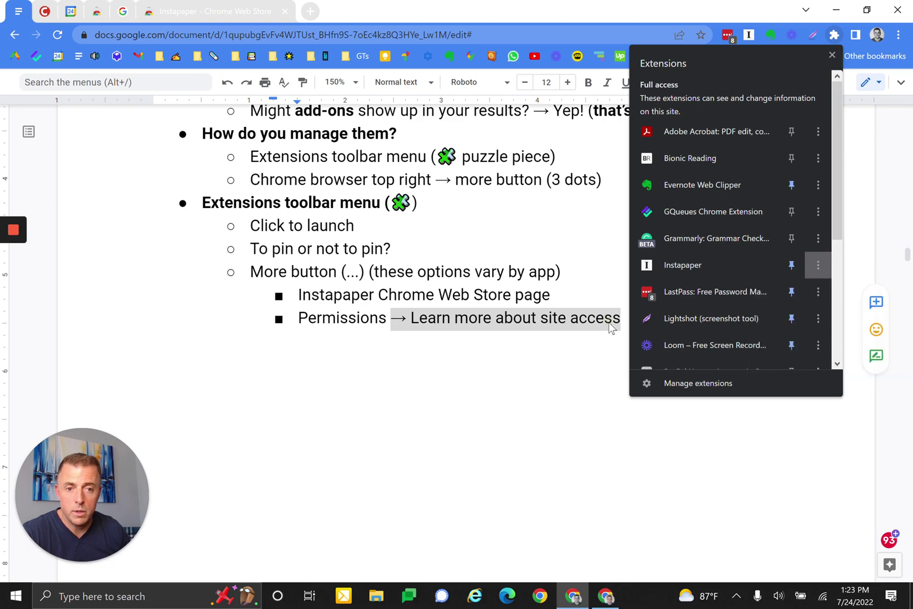
{"action": "left_click", "coordinate": [611, 326]}
- Add 'Options', 'Remove' and 'Manage the extension' bullets, with 'the' in bold
{"action": "key", "text": "ctrl+z"}
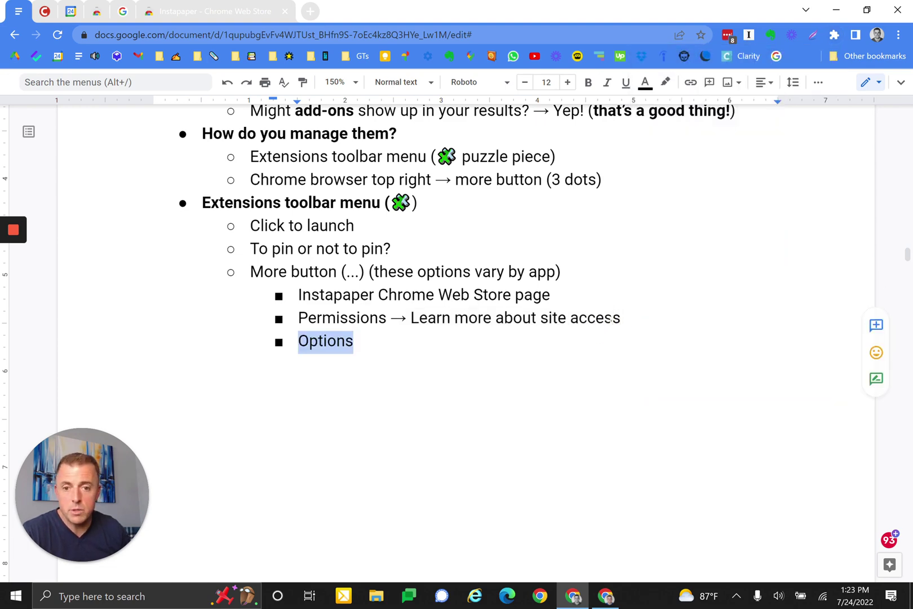
{"action": "key", "text": "Return"}
{"action": "type", "text": "Remove"}
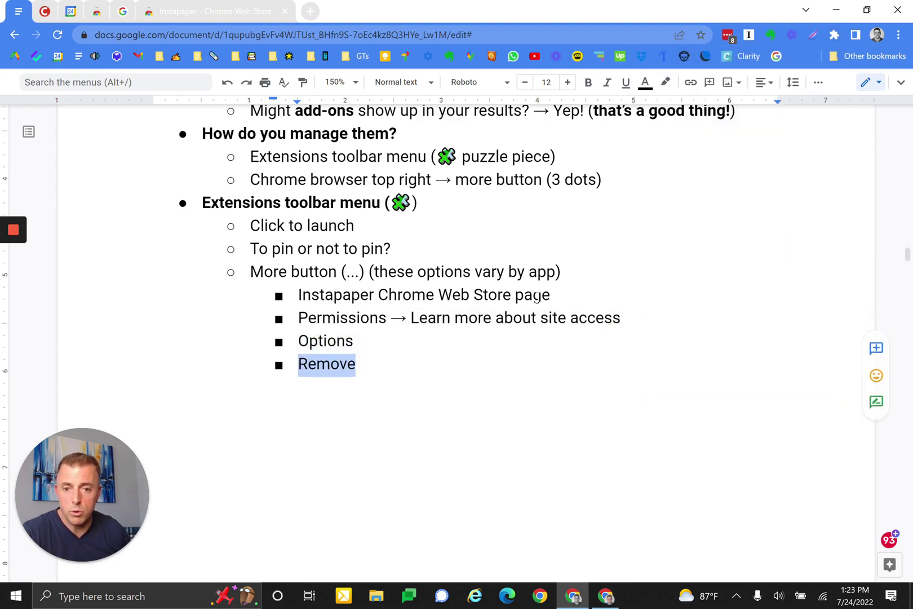
{"action": "key", "text": "Return"}
{"action": "type", "text": "Manage"}
{"action": "key", "text": "ctrl+b"}
{"action": "type", "text": "the"}
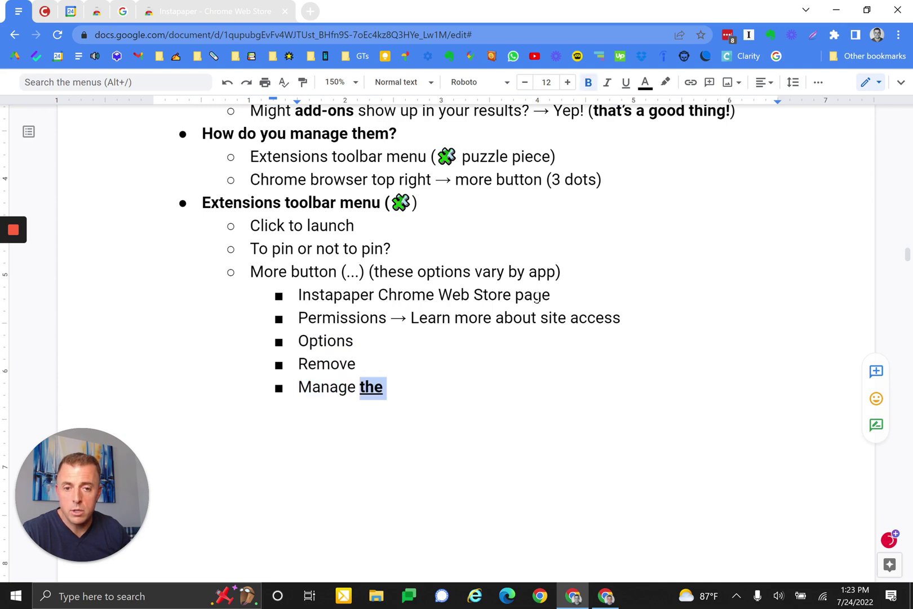
{"action": "key", "text": "ctrl+b"}
{"action": "type", "text": "extension"}
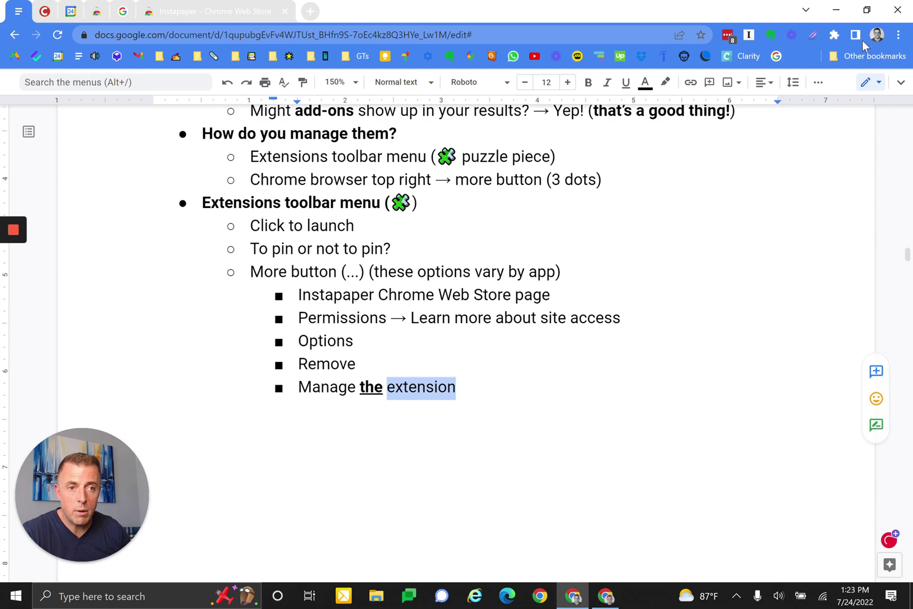
{"action": "left_click", "coordinate": [898, 34]}
- Open Instapaper's Options page from its Extensions-menu actions
{"action": "left_click", "coordinate": [833, 35]}
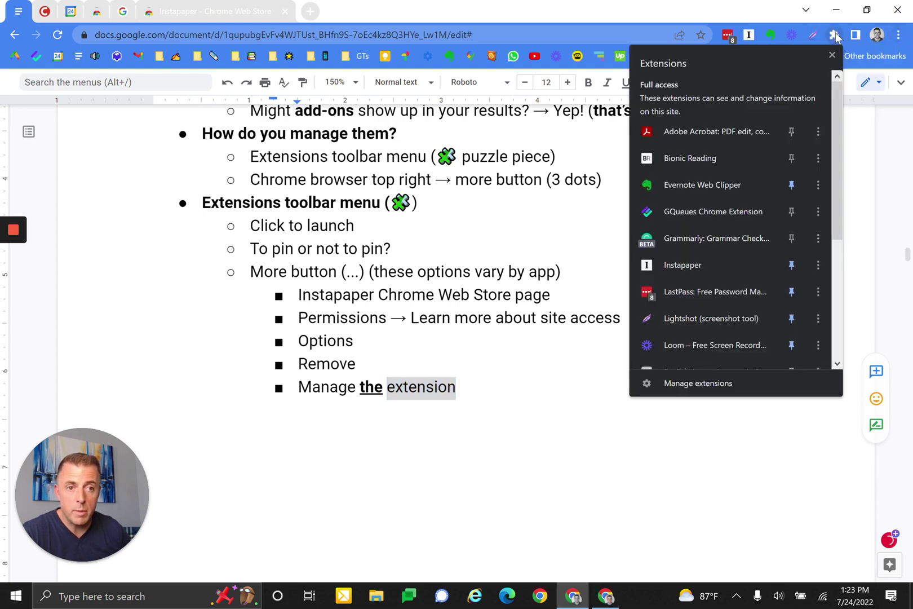
{"action": "left_click", "coordinate": [819, 265]}
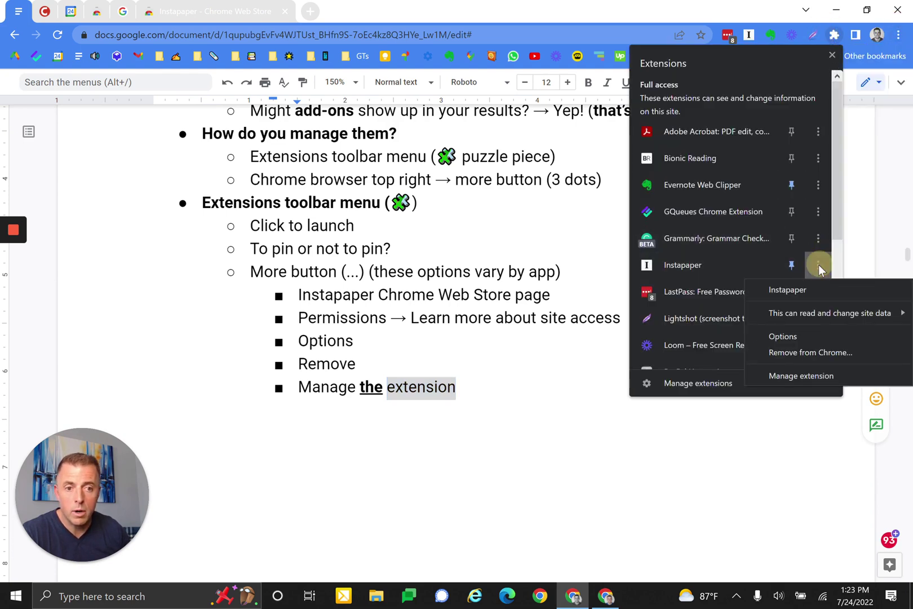
{"action": "left_click", "coordinate": [800, 337]}
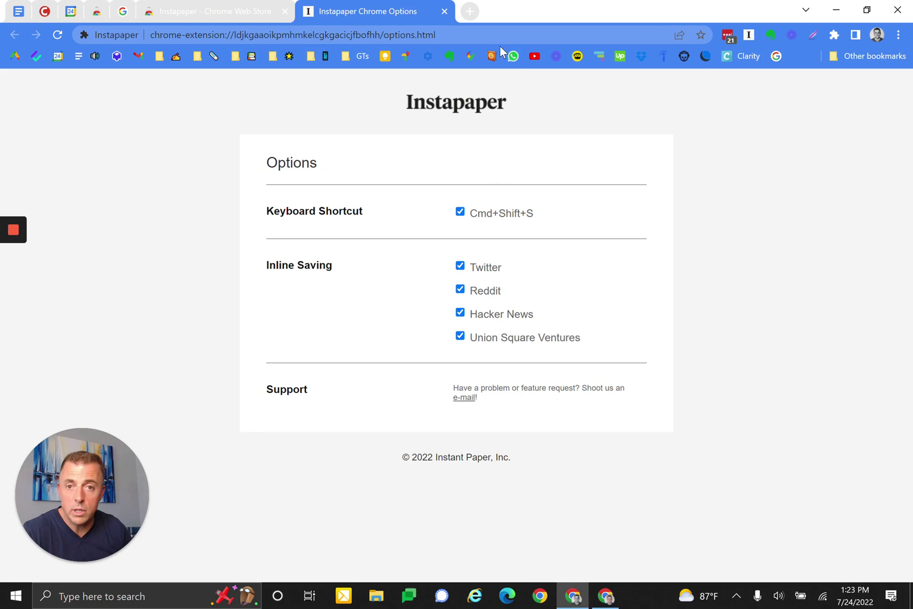
- Reopen the Extensions list and bring up Instapaper's action menu again
{"action": "left_click", "coordinate": [834, 35]}
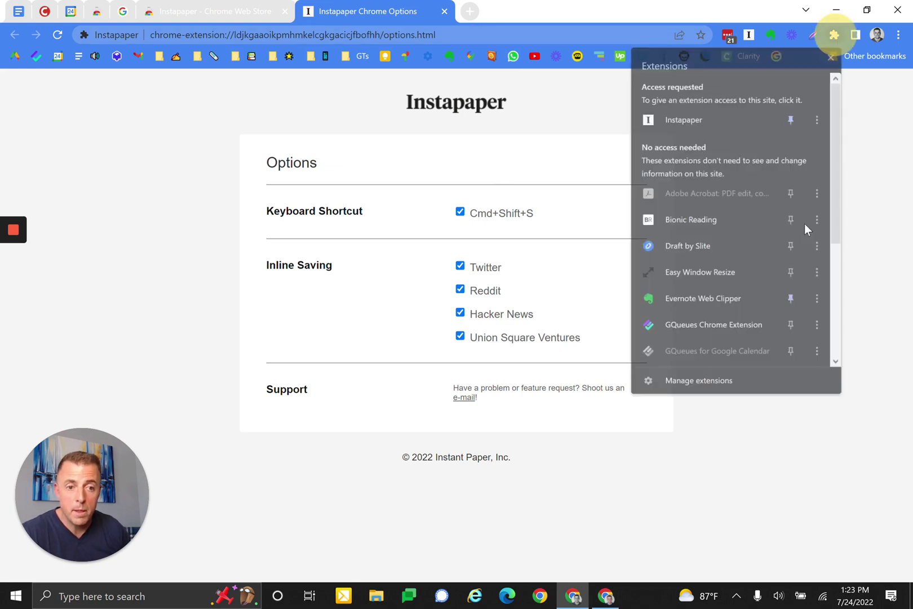
{"action": "scroll", "coordinate": [732, 254], "scroll_direction": "down", "scroll_amount": 2}
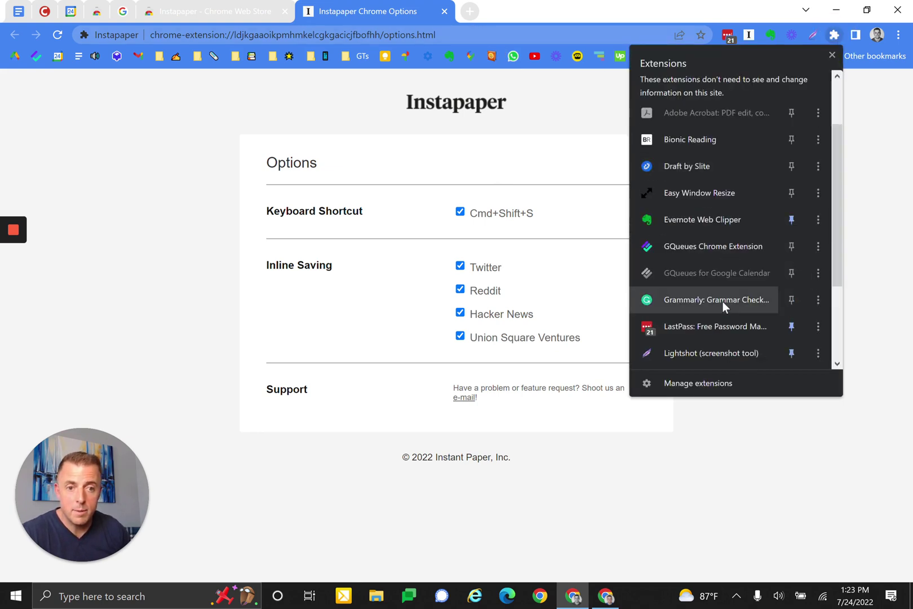
{"action": "scroll", "coordinate": [722, 301], "scroll_direction": "up", "scroll_amount": 2}
{"action": "left_click", "coordinate": [818, 118]}
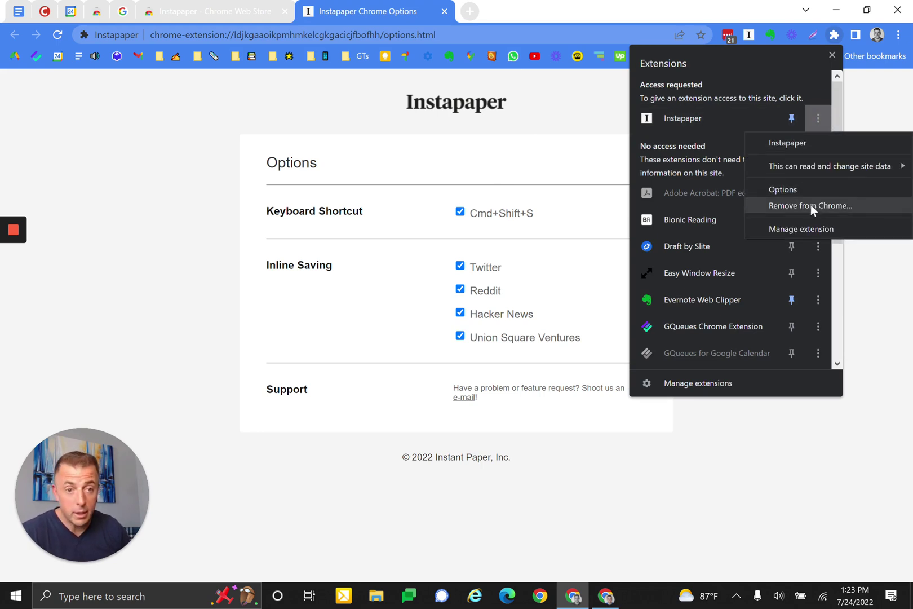
- Open Instapaper's extension details page and close its options tab
{"action": "left_click", "coordinate": [830, 227]}
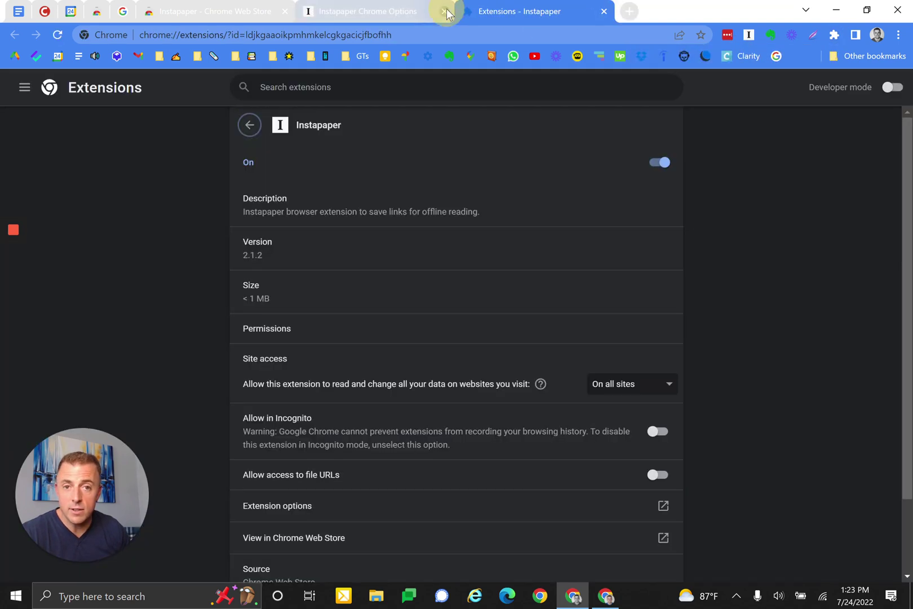
{"action": "left_click", "coordinate": [444, 11]}
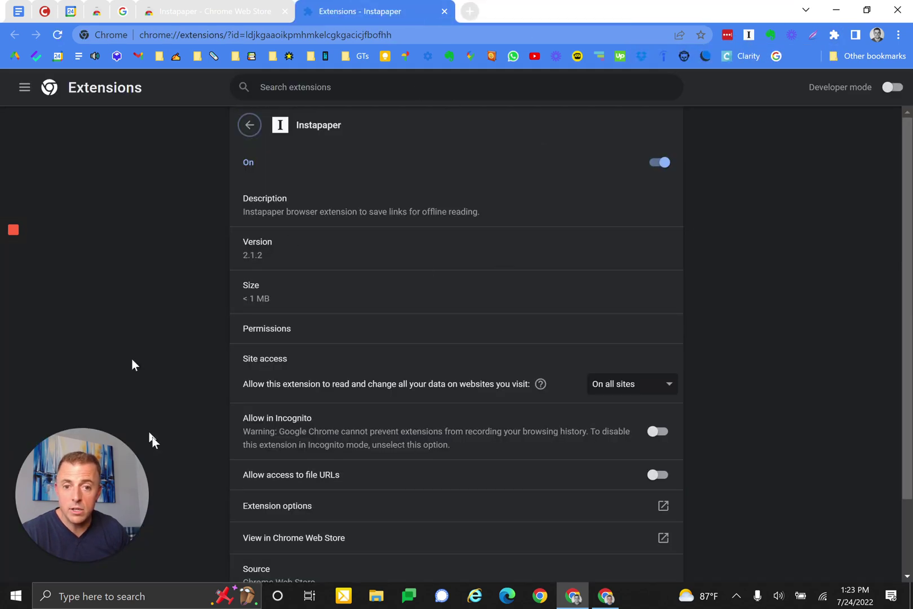
{"action": "scroll", "coordinate": [576, 388], "scroll_direction": "down", "scroll_amount": 1}
{"action": "scroll", "coordinate": [577, 385], "scroll_direction": "up", "scroll_amount": 1}
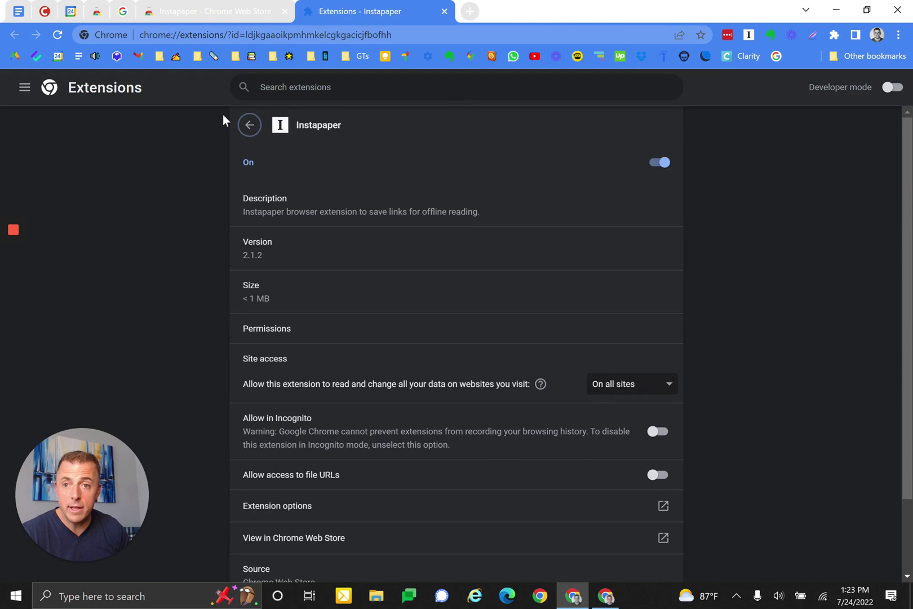
- Select 'the' on the 'Manage the extension' bullet, comparing with Instapaper's details page
{"action": "left_click", "coordinate": [19, 11]}
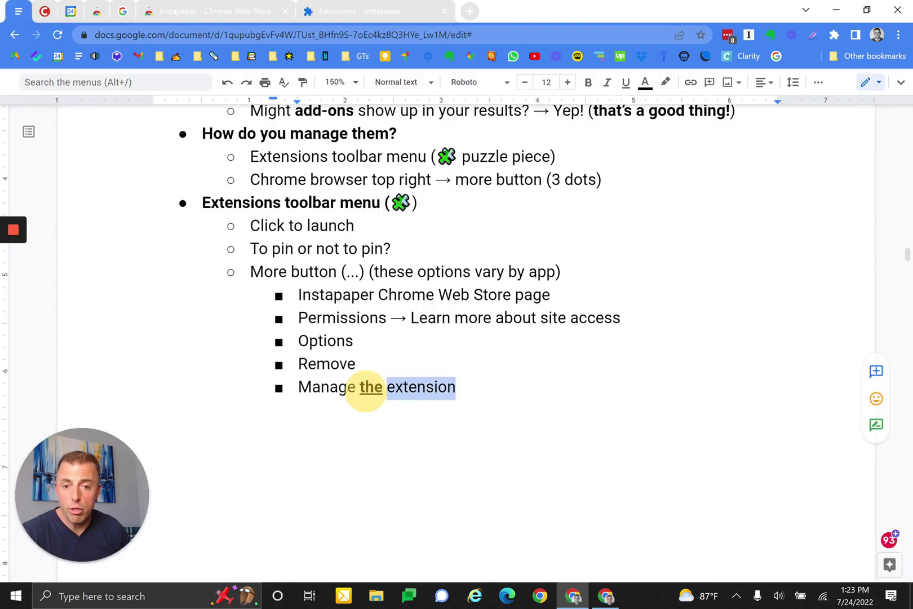
{"action": "double_click", "coordinate": [371, 388]}
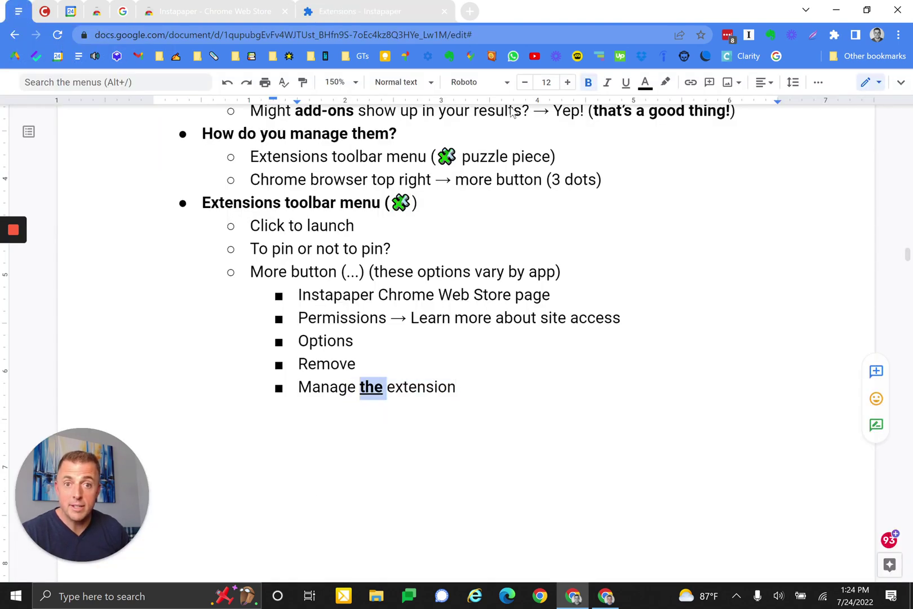
{"action": "left_click", "coordinate": [401, 10]}
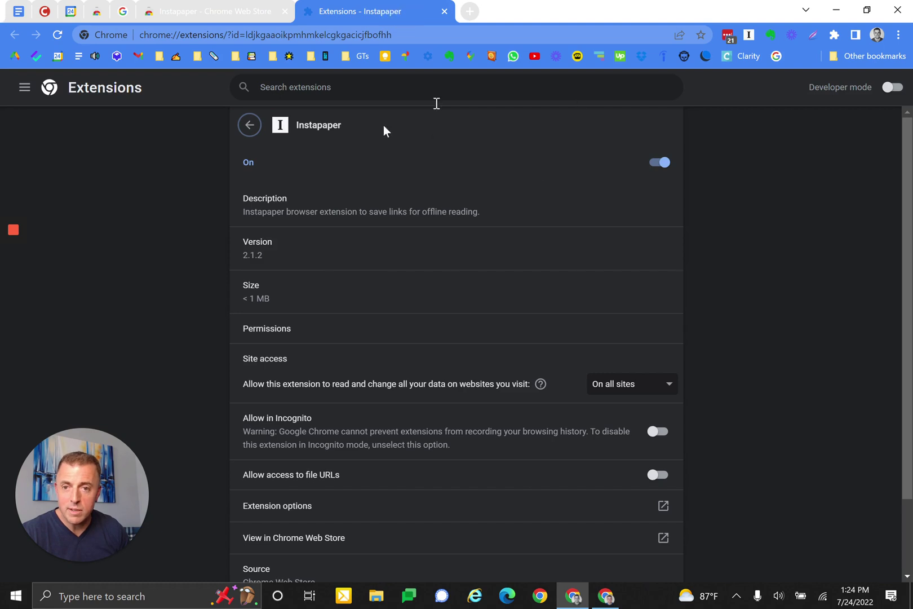
{"action": "left_click", "coordinate": [19, 11]}
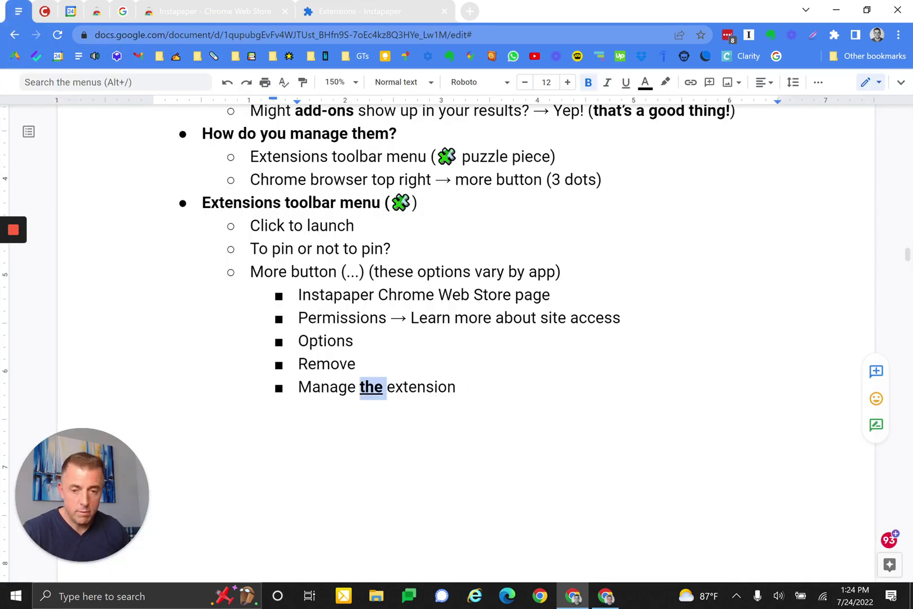
- Add a 'Manage extensions' sub-bullet and check Chrome's Manage extensions page
{"action": "key", "text": "ctrl+z"}
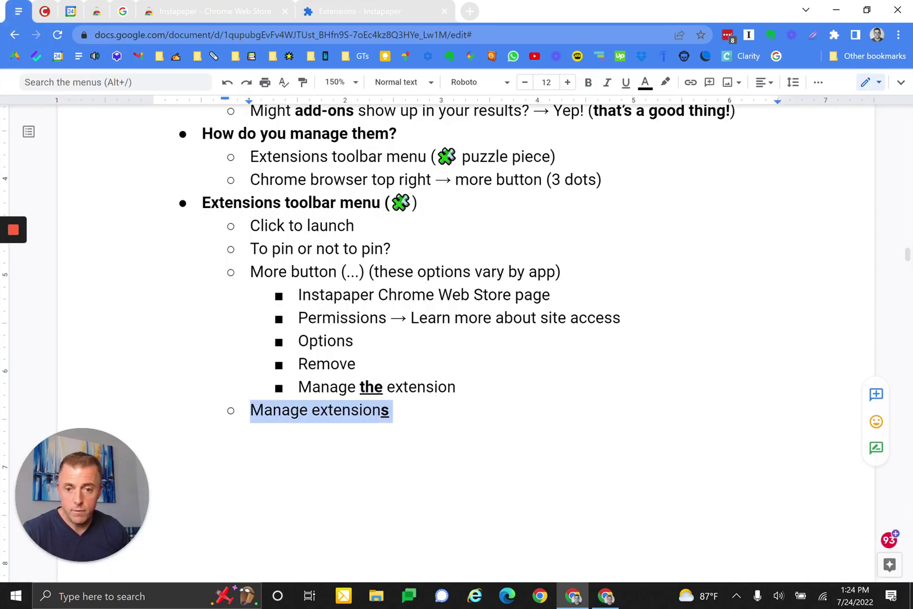
{"action": "left_click", "coordinate": [835, 35]}
{"action": "scroll", "coordinate": [690, 372], "scroll_direction": "down", "scroll_amount": 1}
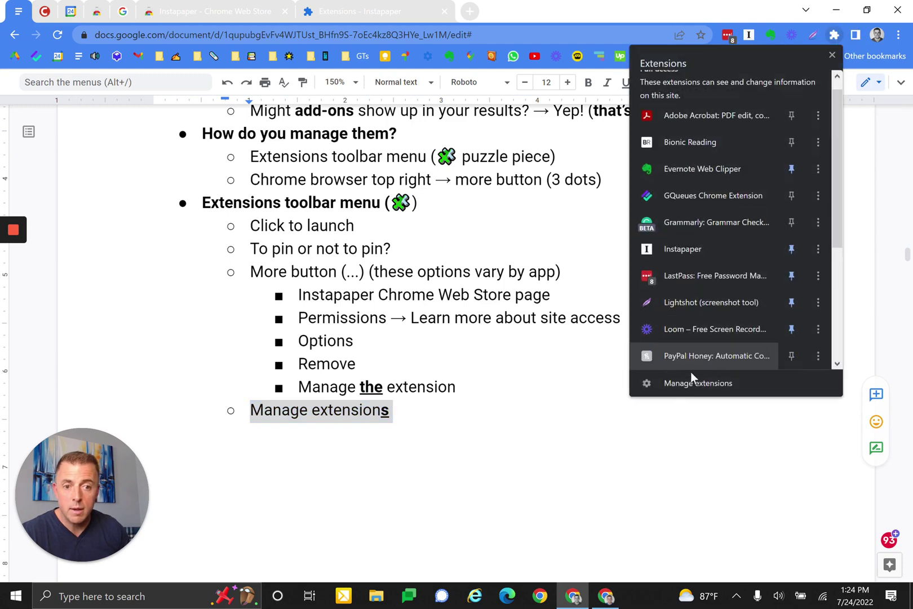
{"action": "left_click", "coordinate": [735, 383]}
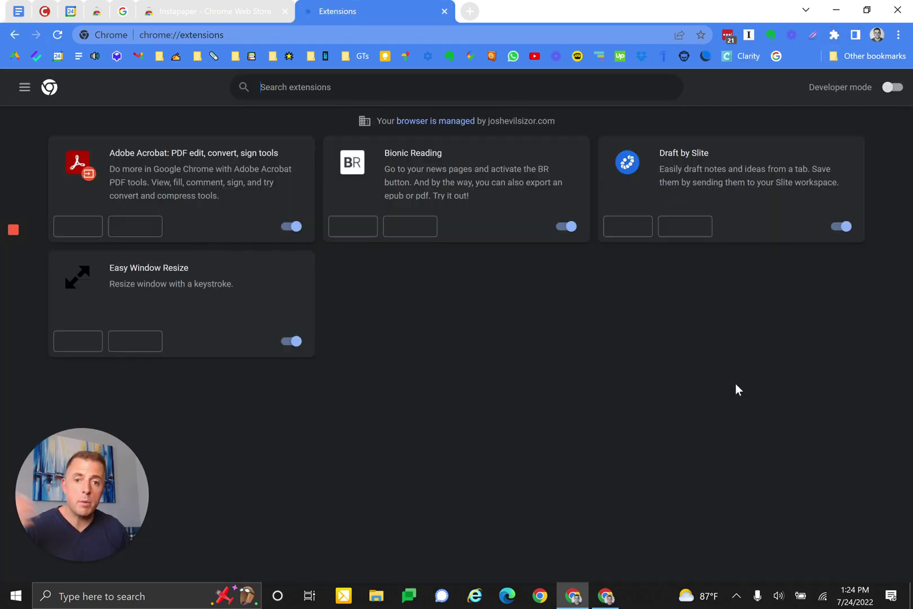
{"action": "left_click", "coordinate": [19, 12]}
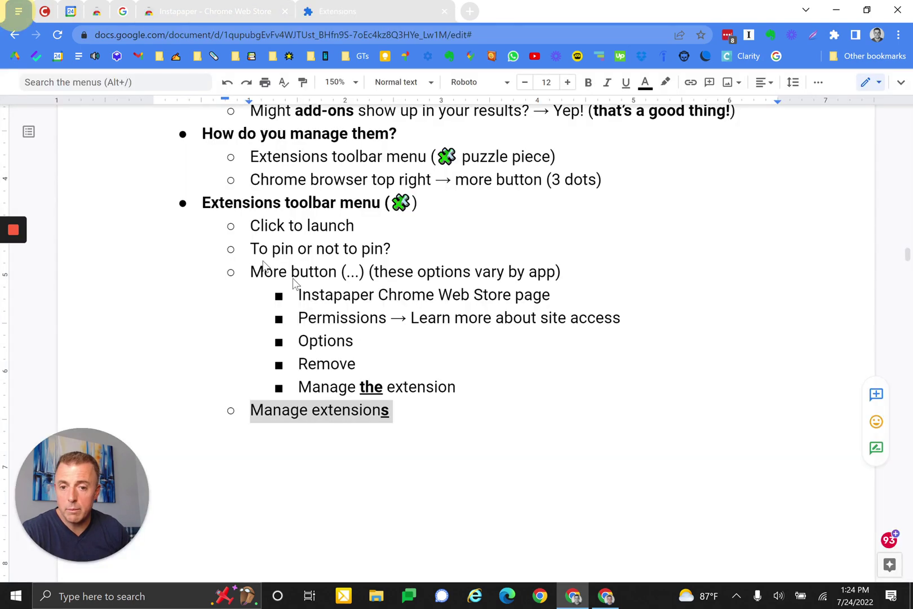
- Paste a nested 'Extensions → Details' item below 'Manage extensions'
{"action": "left_click", "coordinate": [388, 413]}
{"action": "type", "text": "Extensions → Details"}
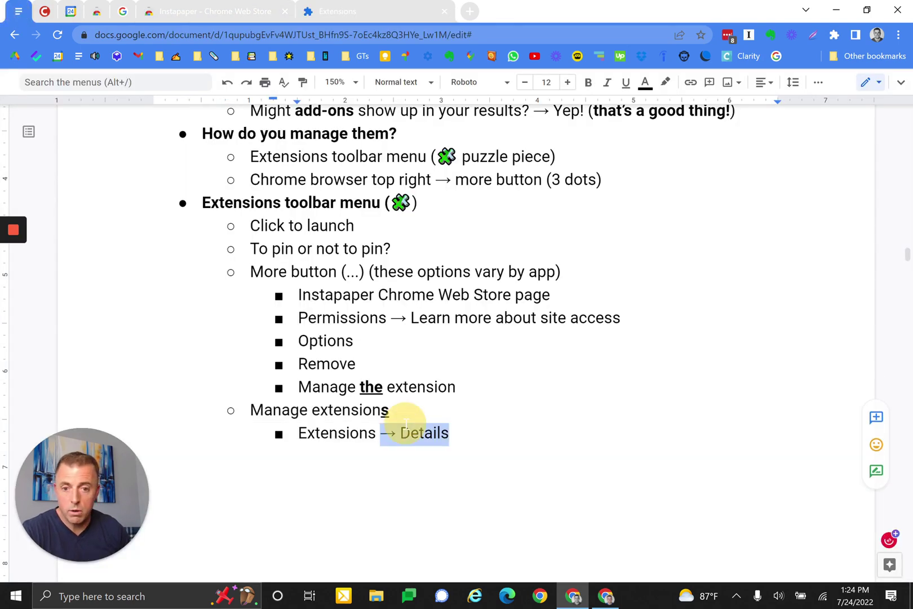
{"action": "left_click", "coordinate": [475, 432]}
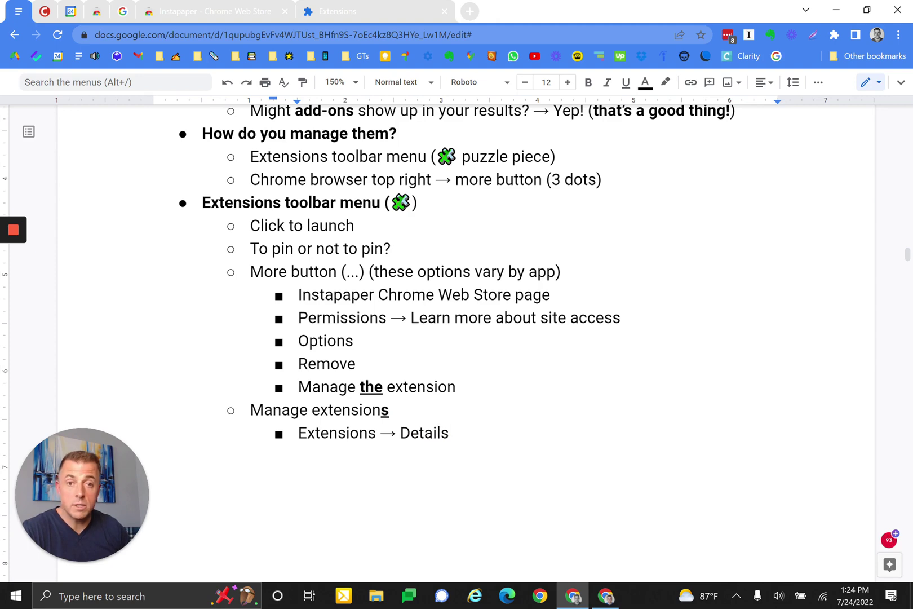
- Open Bionic Reading's details page on chrome://extensions
{"action": "left_click", "coordinate": [403, 10]}
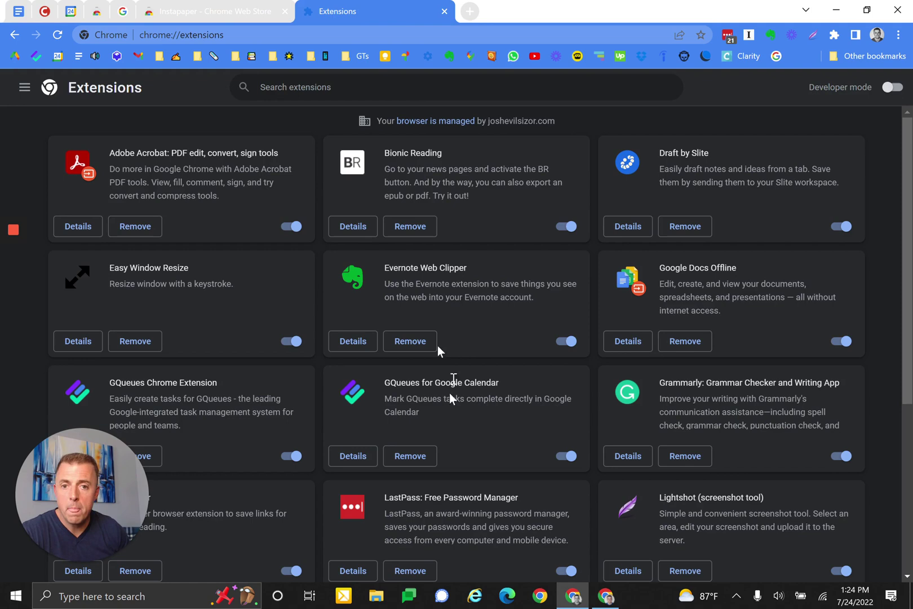
{"action": "left_click", "coordinate": [349, 228]}
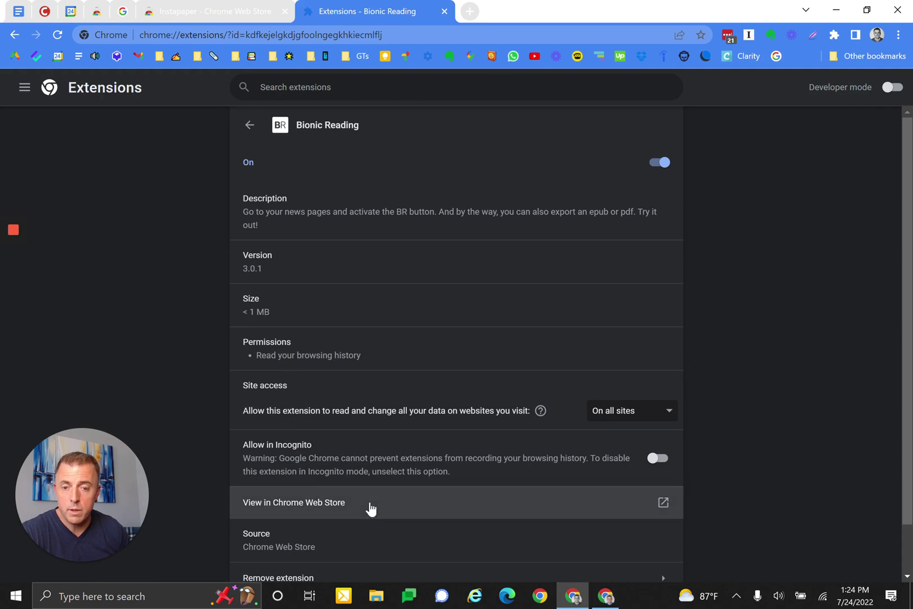
{"action": "left_click", "coordinate": [19, 11]}
- Append '(to manage the extension)' after Details and add a 'Main menu toggle: extensions/shortcuts' bullet
{"action": "type", "text": "(to manage the extension)"}
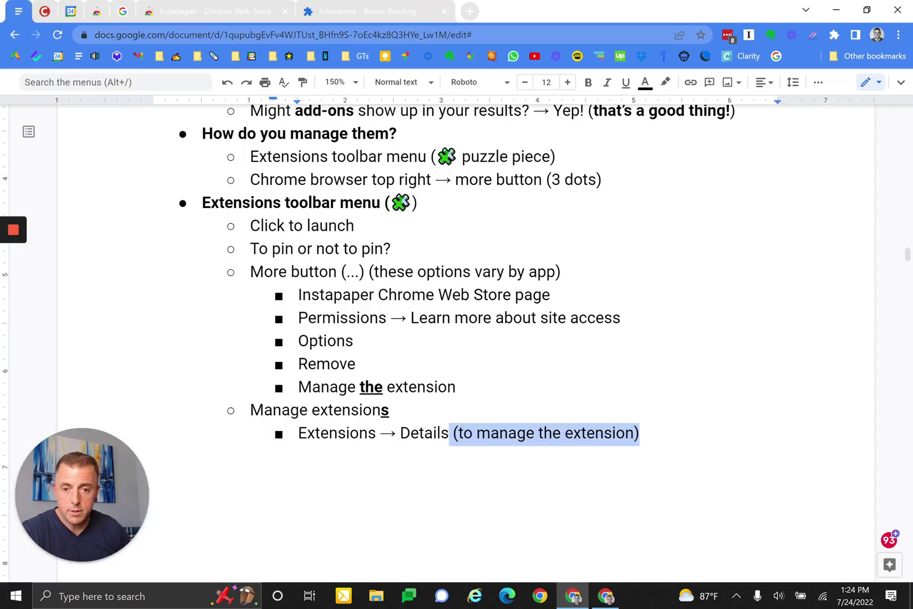
{"action": "key", "text": "Return"}
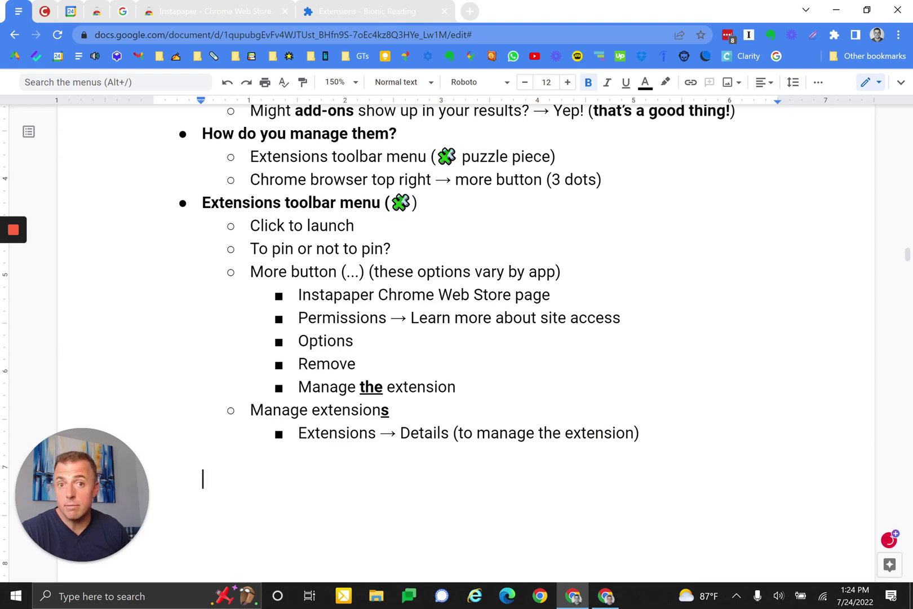
{"action": "type", "text": "Main menu toggle:"}
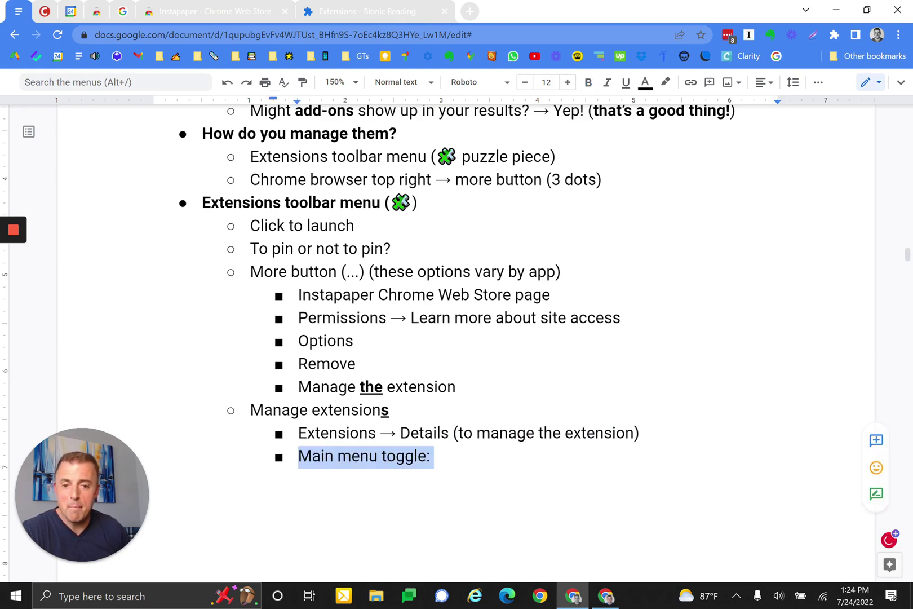
{"action": "type", "text": "extensions/shortcuts"}
{"action": "left_click", "coordinate": [349, 12]}
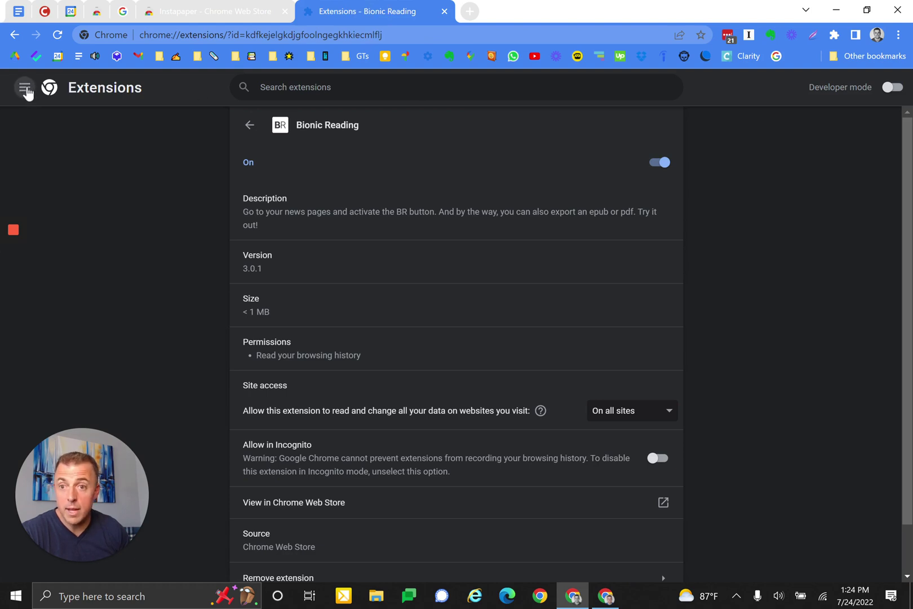
- Go to Keyboard shortcuts from the Extensions page menu and scroll through each extension's shortcuts
{"action": "left_click", "coordinate": [25, 89]}
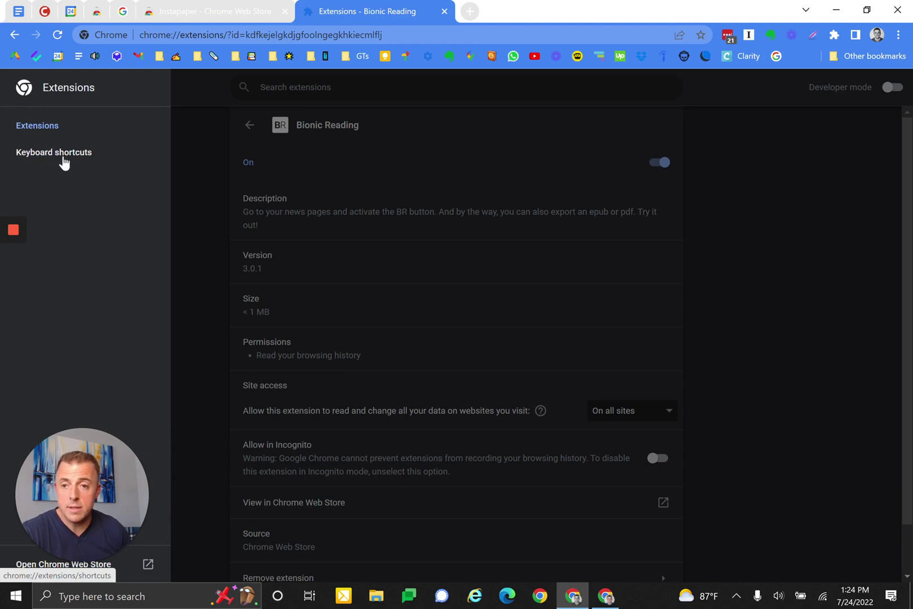
{"action": "left_click", "coordinate": [63, 161]}
{"action": "scroll", "coordinate": [475, 348], "scroll_direction": "down", "scroll_amount": 8}
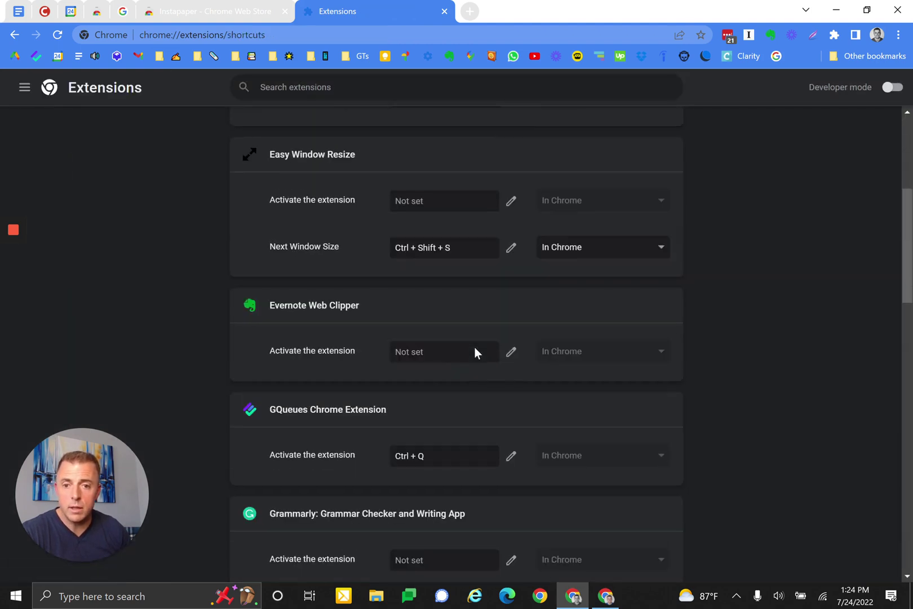
{"action": "scroll", "coordinate": [474, 353], "scroll_direction": "down", "scroll_amount": 4}
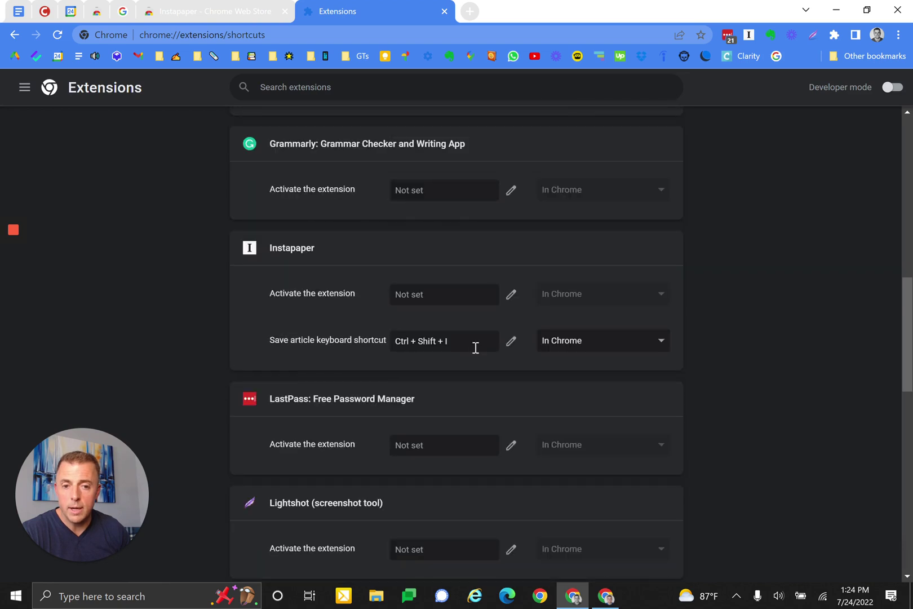
{"action": "scroll", "coordinate": [475, 347], "scroll_direction": "down", "scroll_amount": 1}
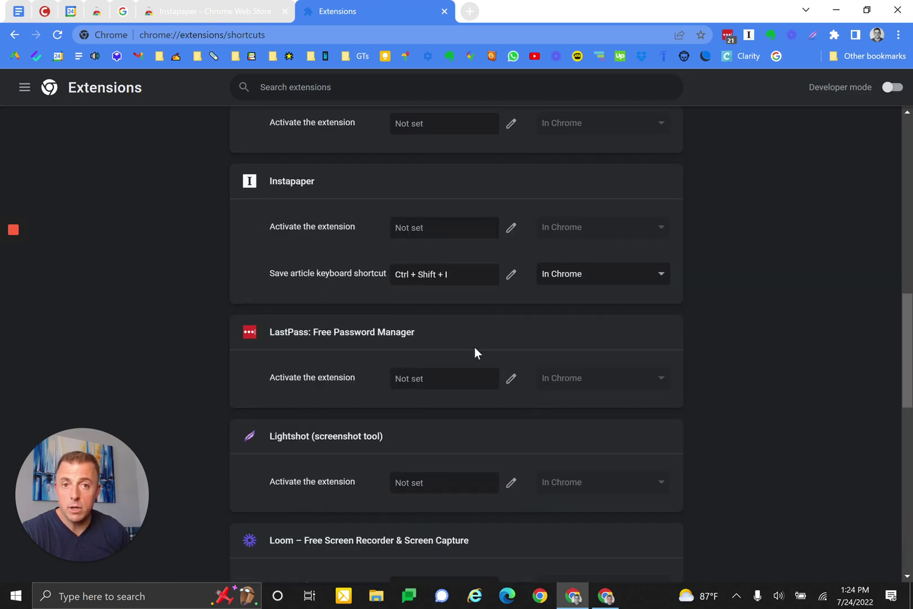
{"action": "scroll", "coordinate": [475, 347], "scroll_direction": "down", "scroll_amount": 3}
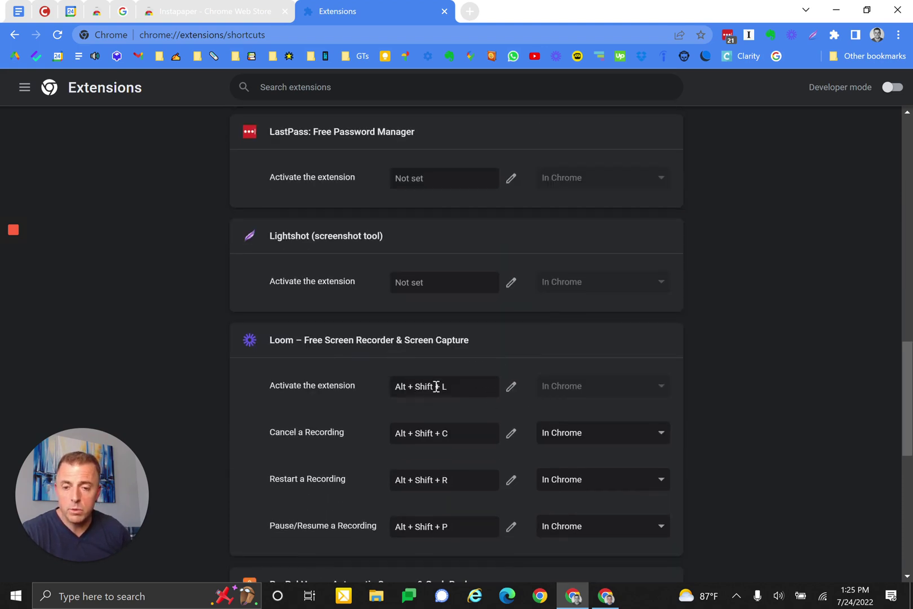
{"action": "scroll", "coordinate": [435, 386], "scroll_direction": "up", "scroll_amount": 9}
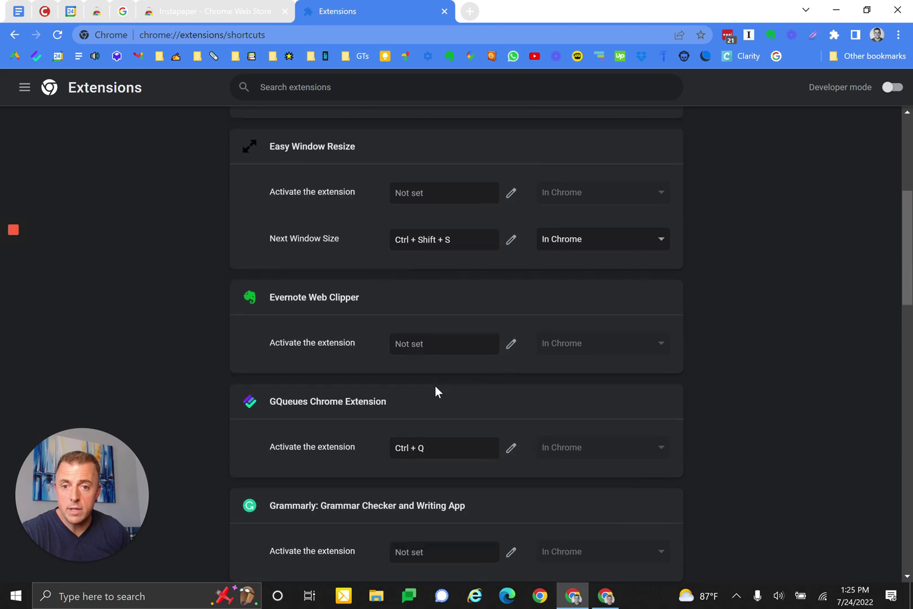
{"action": "scroll", "coordinate": [435, 389], "scroll_direction": "up", "scroll_amount": 4}
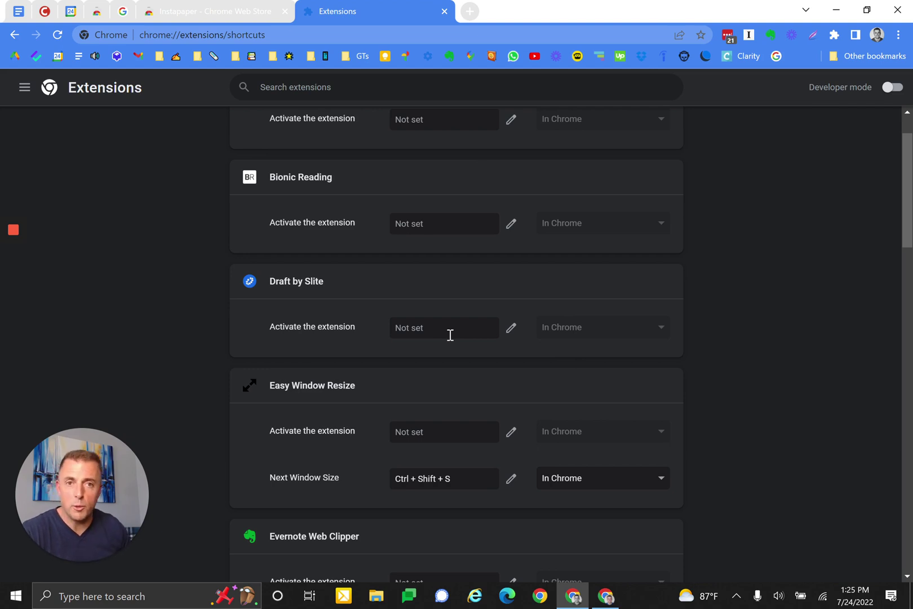
{"action": "scroll", "coordinate": [496, 362], "scroll_direction": "down", "scroll_amount": 3}
{"action": "scroll", "coordinate": [496, 366], "scroll_direction": "up", "scroll_amount": 3}
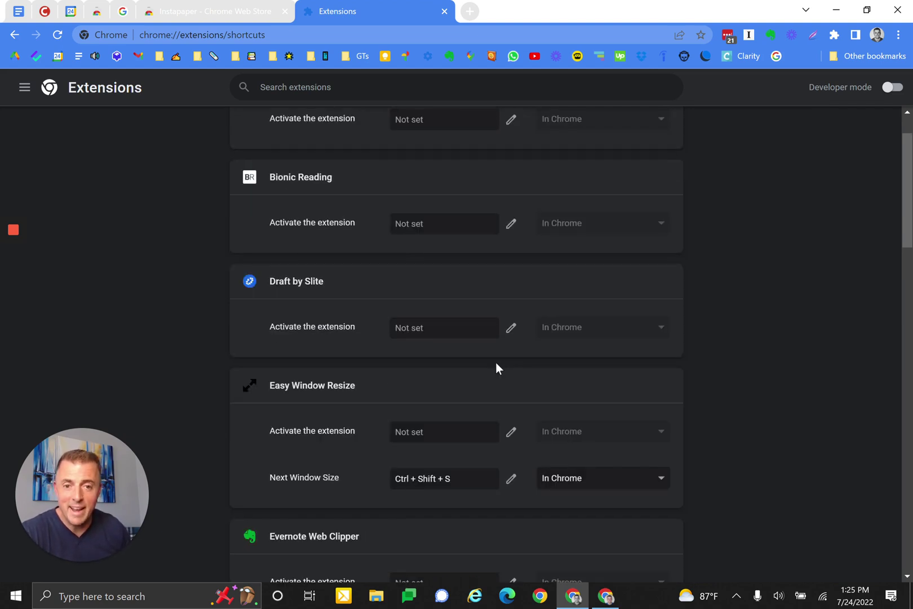
{"action": "scroll", "coordinate": [496, 367], "scroll_direction": "up", "scroll_amount": 1}
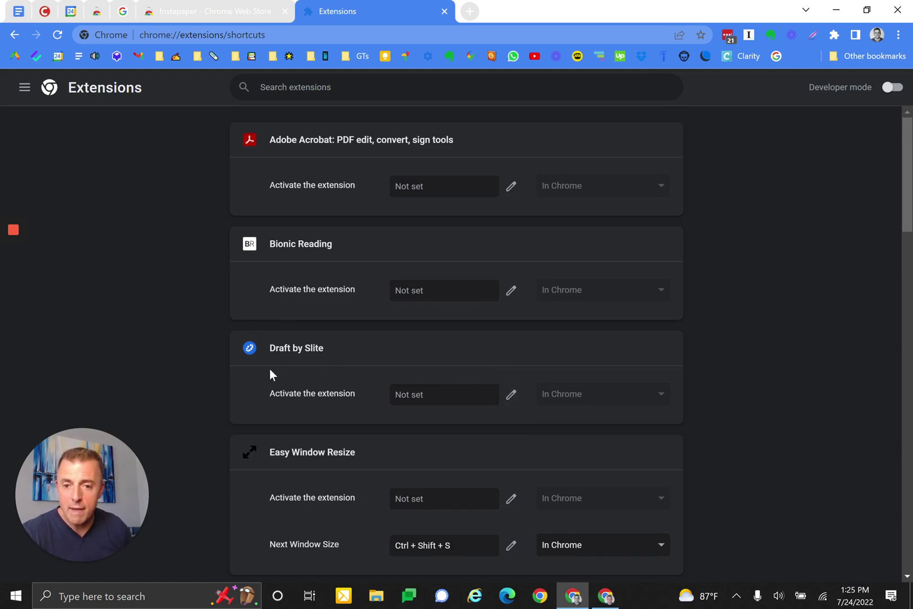
- Clear Draft by Slite's Ctrl+D shortcut so it reads Not set
{"action": "left_click", "coordinate": [509, 397]}
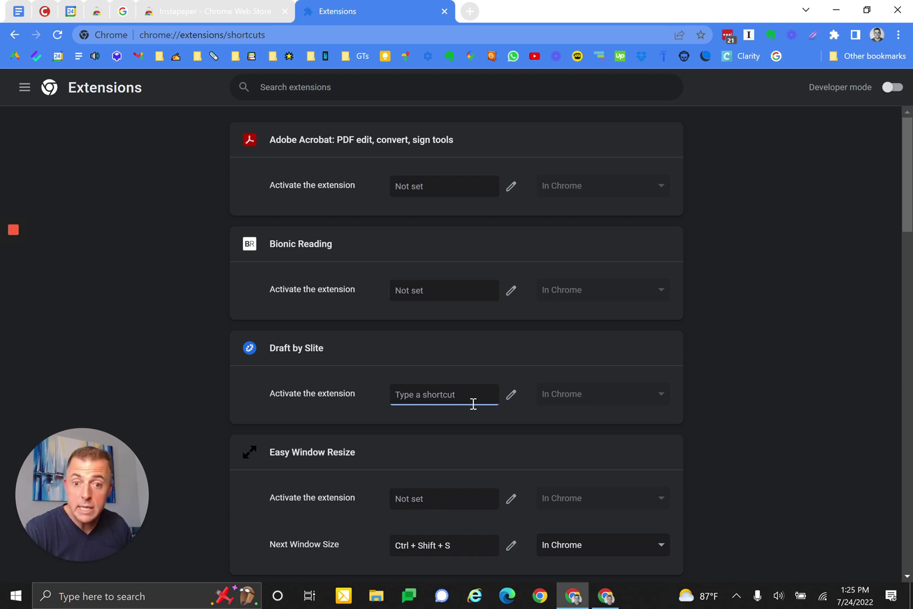
{"action": "key", "text": "ctrl+d"}
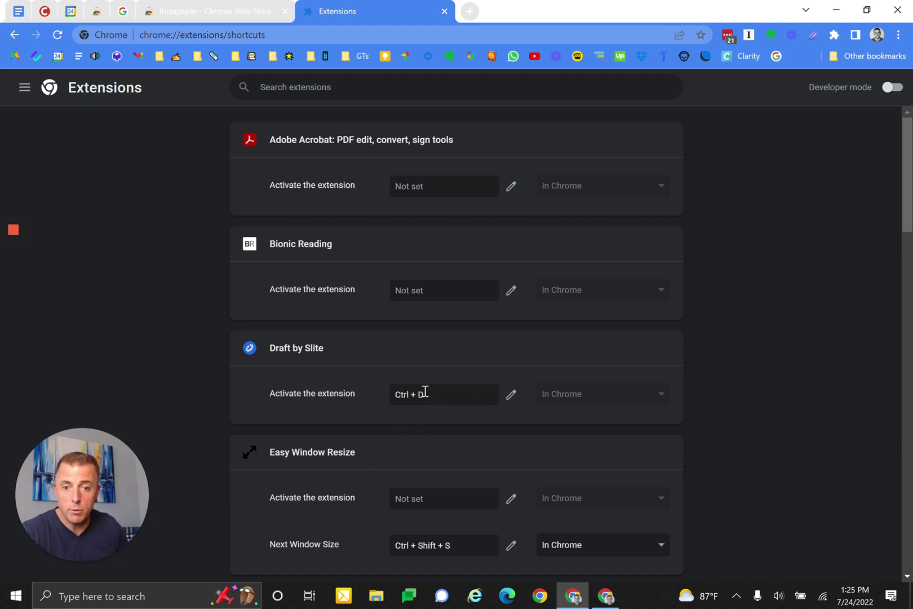
{"action": "left_click", "coordinate": [424, 391]}
{"action": "left_click", "coordinate": [452, 392]}
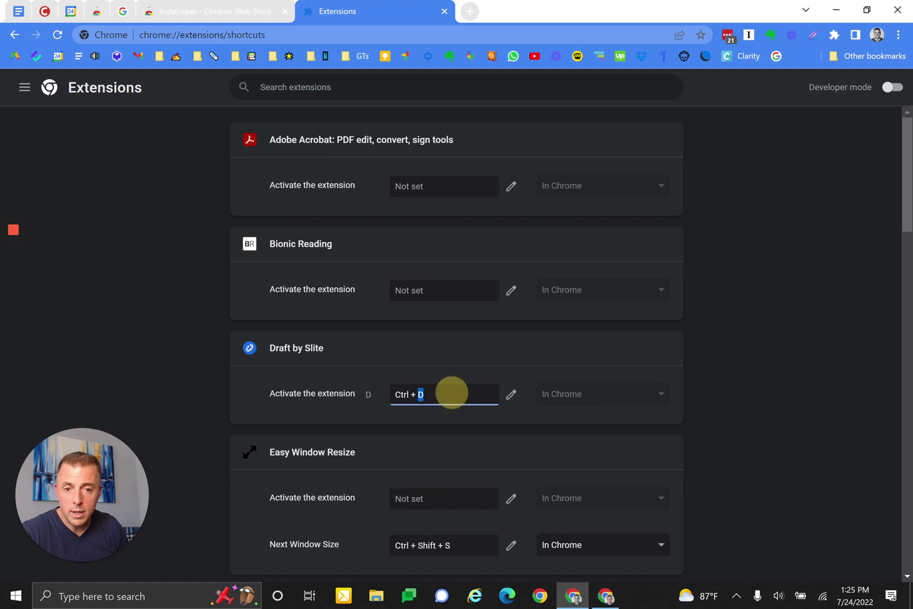
{"action": "left_click", "coordinate": [511, 394]}
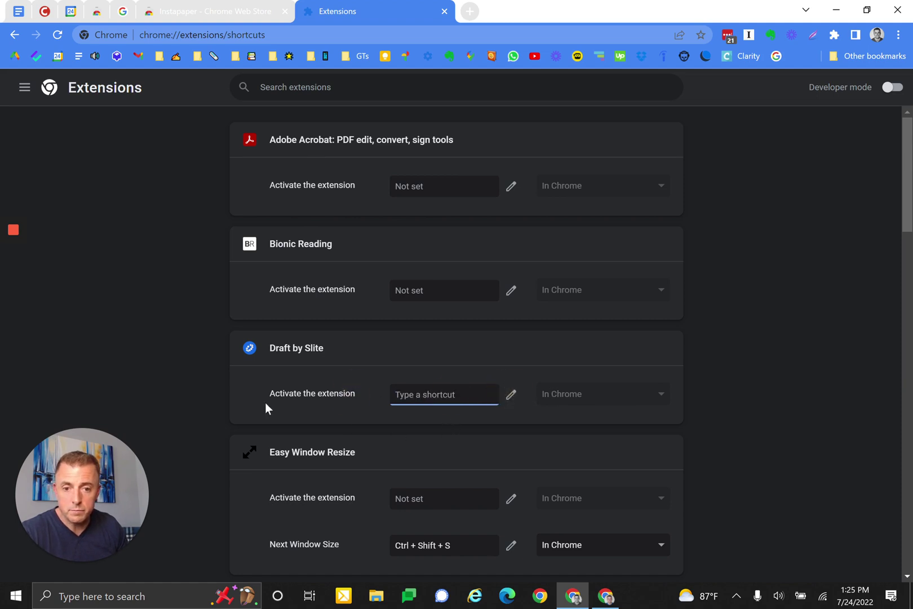
{"action": "left_click", "coordinate": [171, 368]}
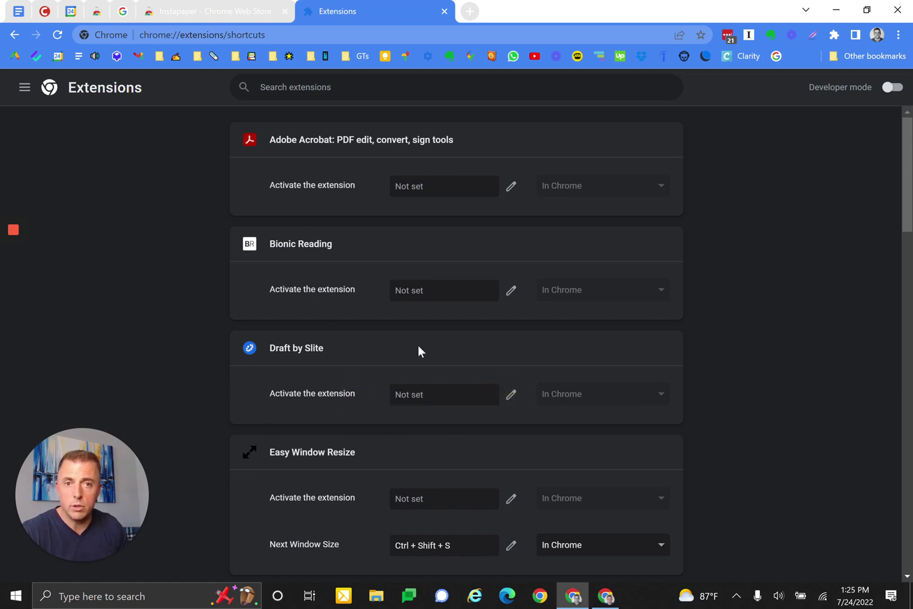
- Open and close a new tab, then go back to the notes document
{"action": "left_click", "coordinate": [470, 11]}
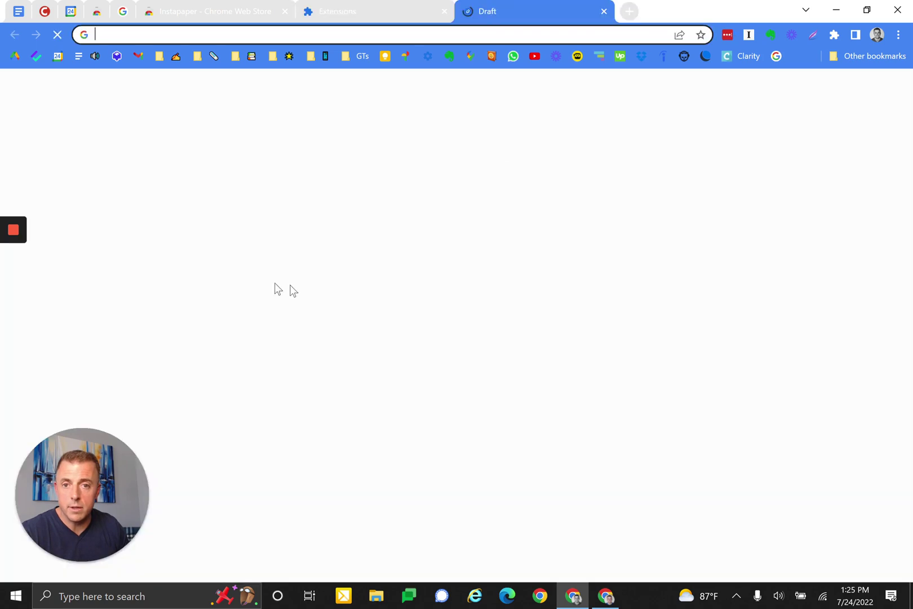
{"action": "left_click", "coordinate": [602, 12]}
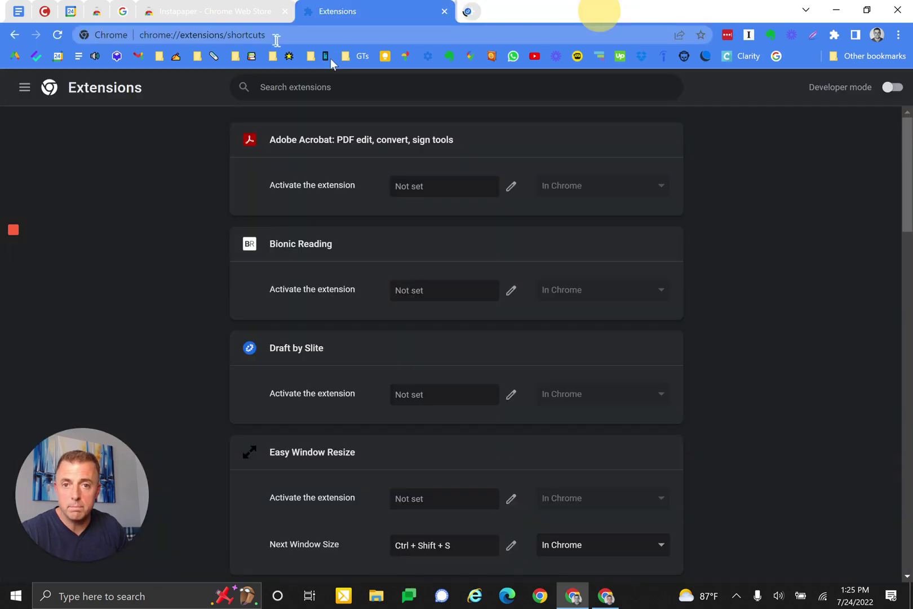
{"action": "left_click", "coordinate": [10, 10]}
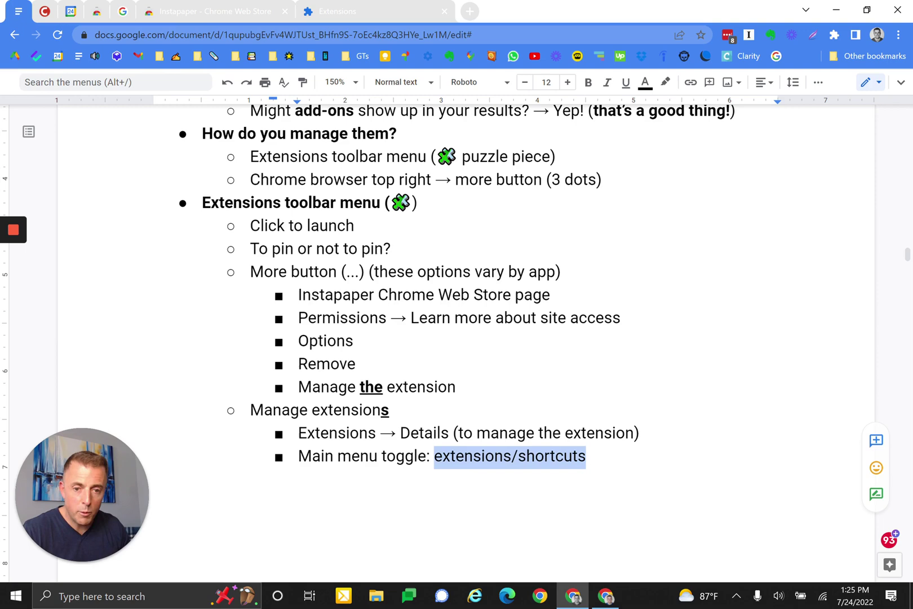
- Add a bold 'Other routes' bullet with the sub-point 'More button (...) → More tools'
{"action": "key", "text": "ctrl+z"}
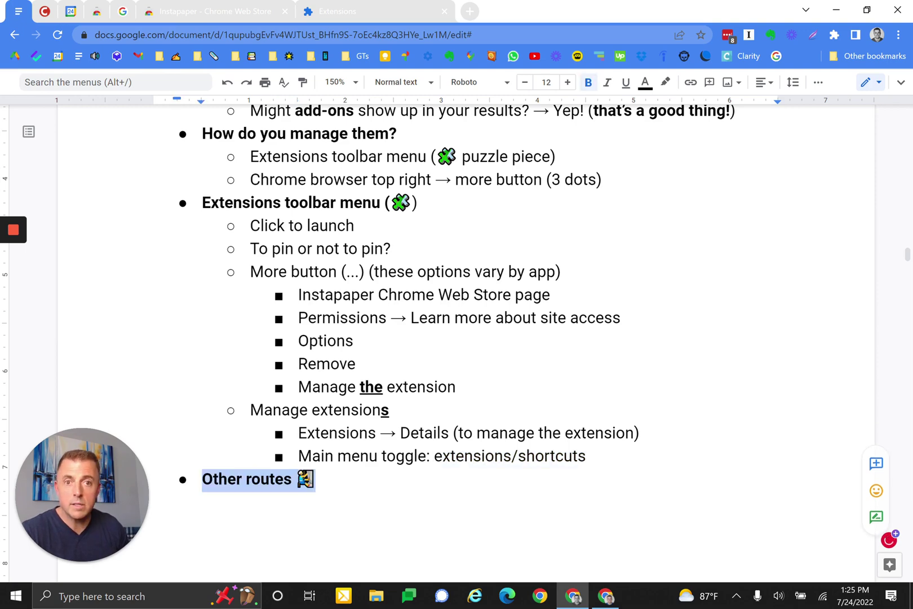
{"action": "scroll", "coordinate": [445, 335], "scroll_direction": "down", "scroll_amount": 3}
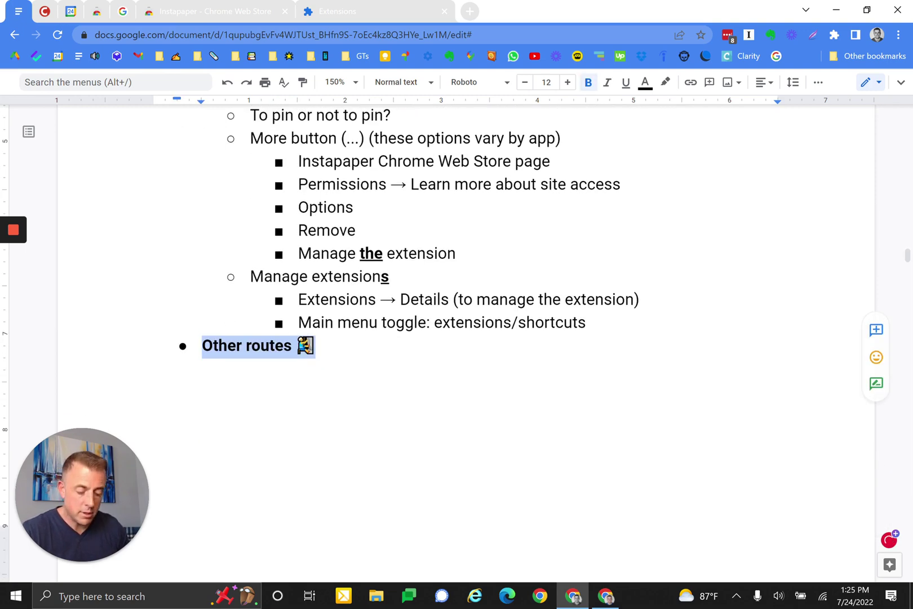
{"action": "key", "text": "ctrl+z"}
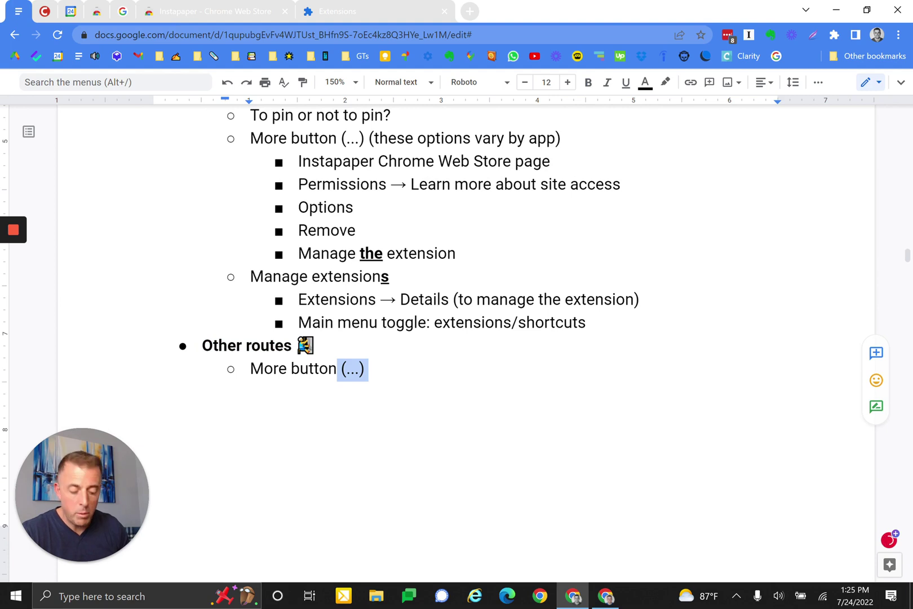
{"action": "key", "text": "ctrl+z"}
{"action": "key", "text": "ctrl+z"}
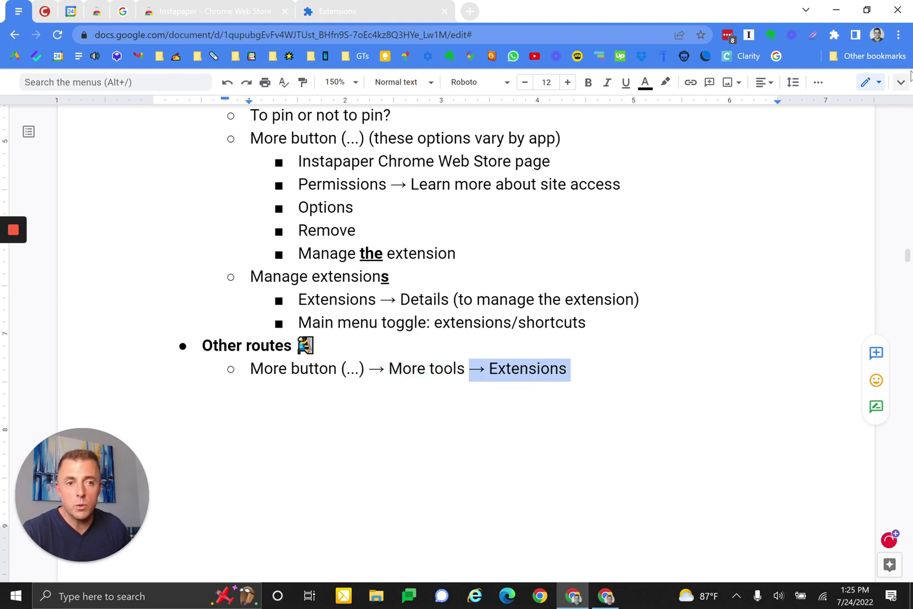
- Open Chrome's extensions page through the ⋮ menu, More tools, Extensions
{"action": "left_click", "coordinate": [898, 35]}
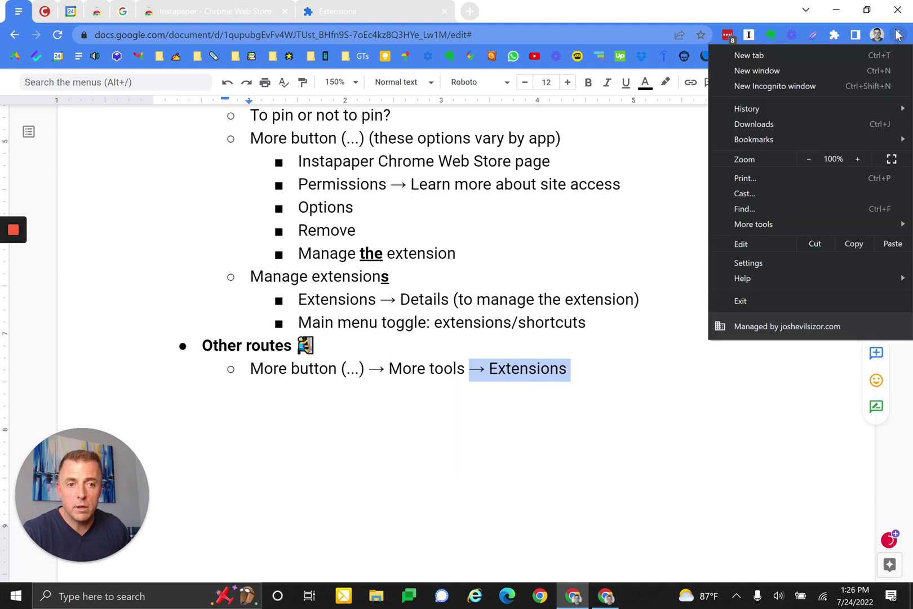
{"action": "mouse_move", "coordinate": [751, 224]}
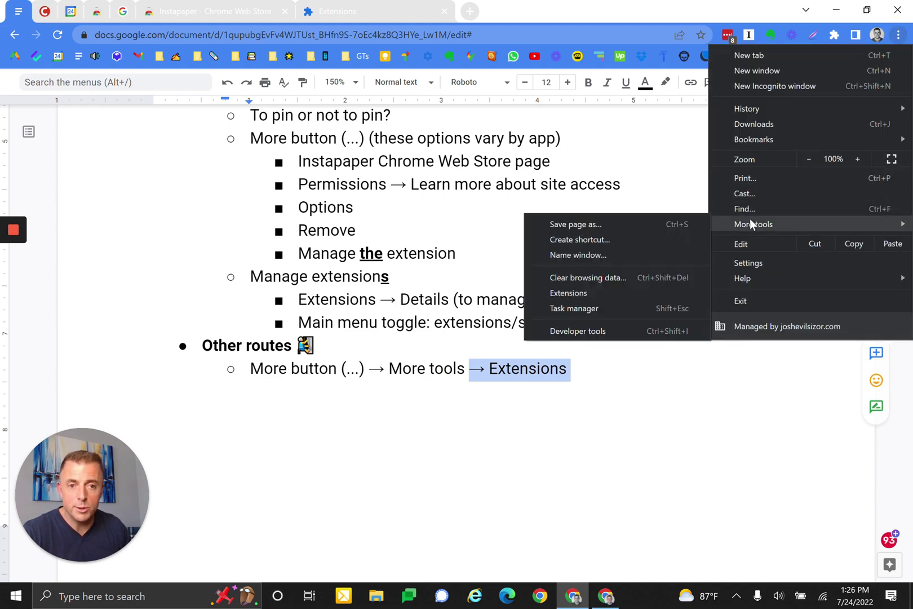
{"action": "left_click", "coordinate": [589, 294]}
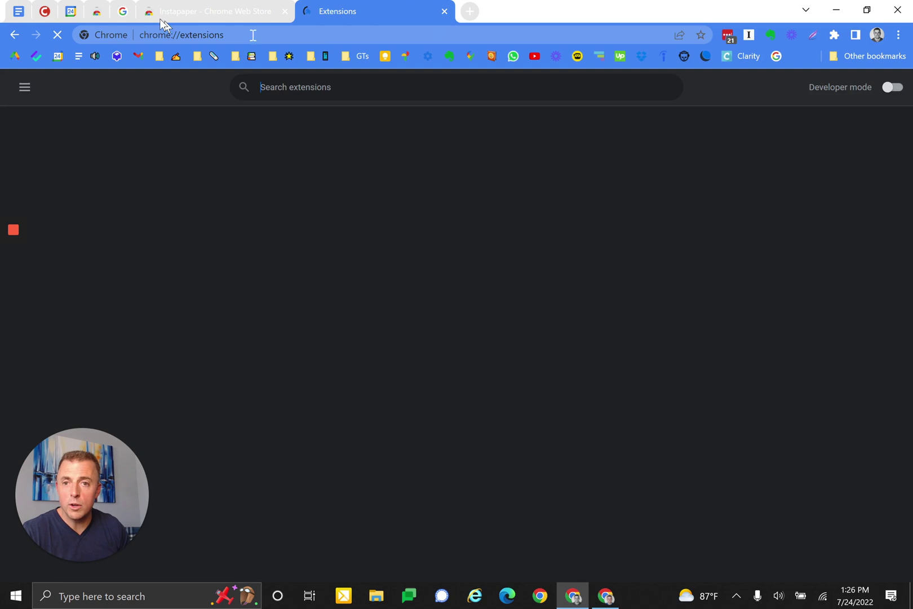
- Return to the notes document and check the puzzle-piece list of installed extensions
{"action": "left_click", "coordinate": [15, 15]}
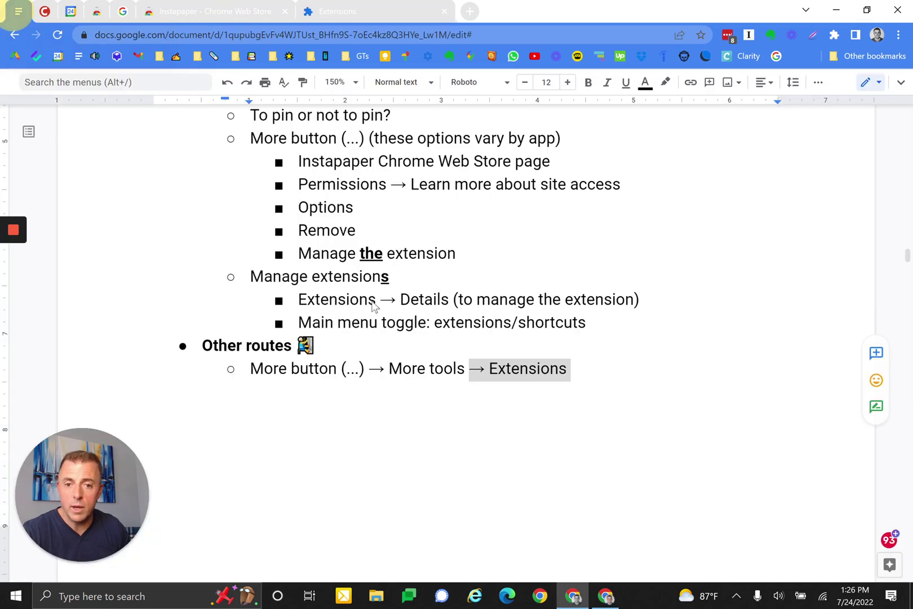
{"action": "left_click", "coordinate": [835, 35]}
{"action": "scroll", "coordinate": [752, 359], "scroll_direction": "down", "scroll_amount": 1}
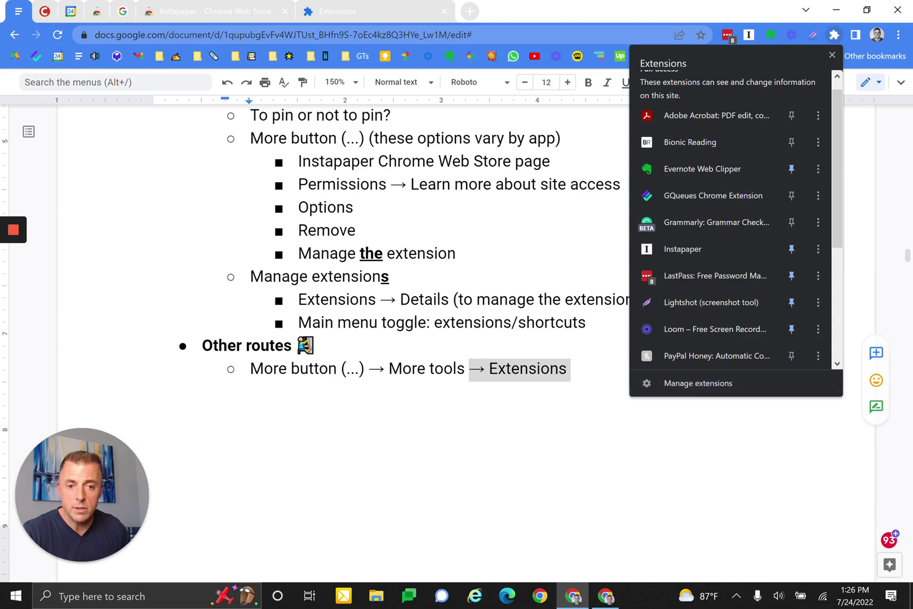
{"action": "left_click", "coordinate": [584, 368]}
- Finish the route with '→ Extensions dashboard', add 'Ctrl+T → chrome://extensions', and select 'chrome://extensions'
{"action": "key", "text": "ctrl+z"}
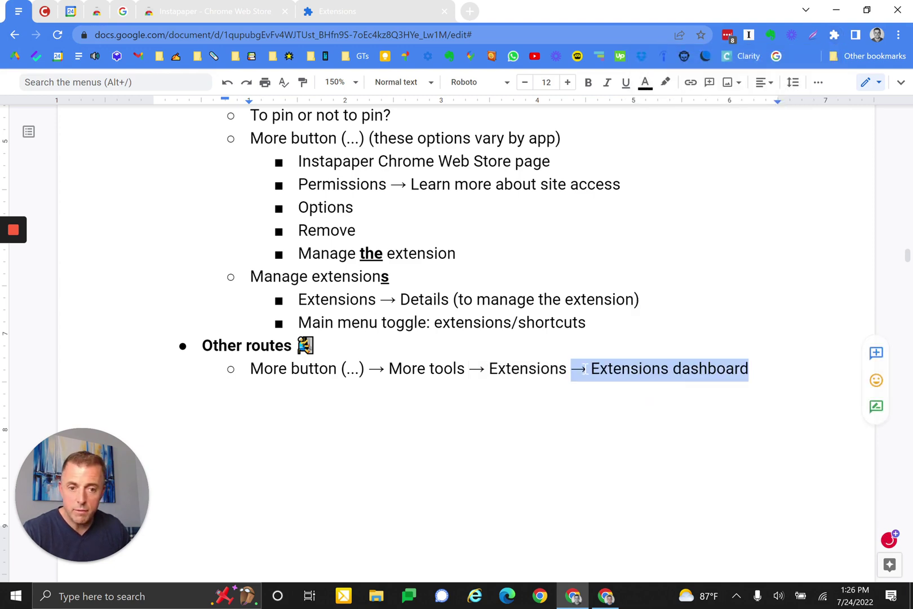
{"action": "key", "text": "ctrl+z"}
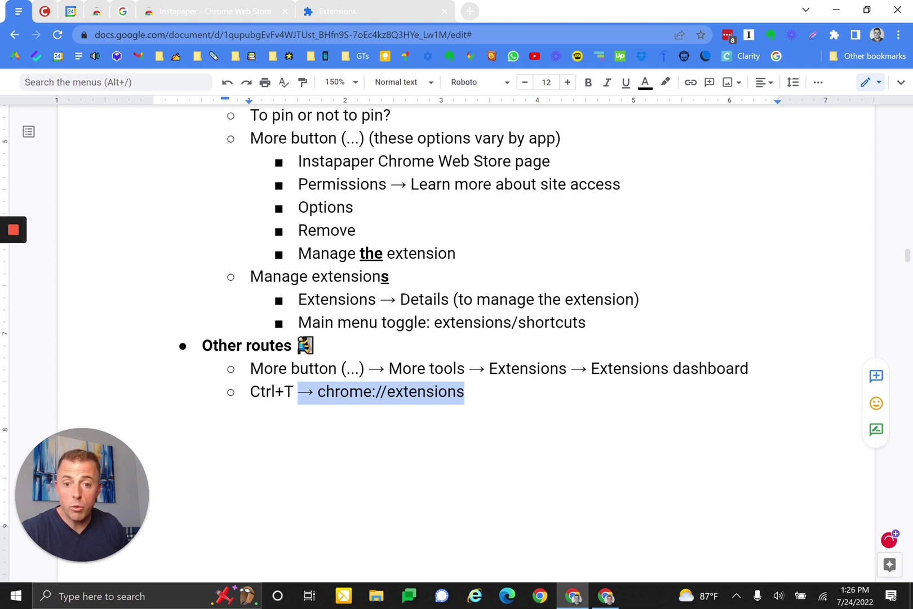
{"action": "left_click_drag", "start_coordinate": [318, 393], "coordinate": [475, 398]}
{"action": "key", "text": "ctrl+c"}
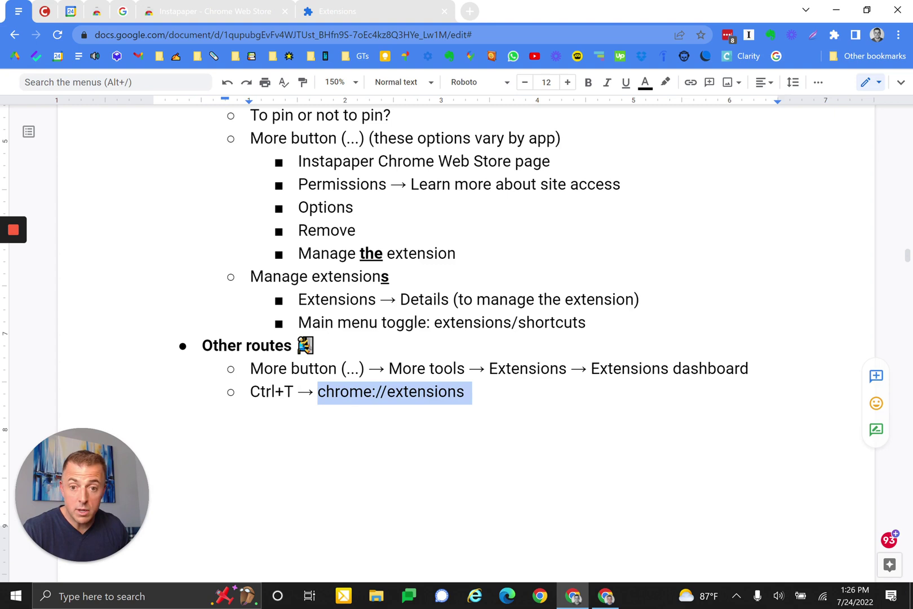
- Load chrome://extensions in a new Chrome tab to show the installed extensions
{"action": "key", "text": "ctrl+t"}
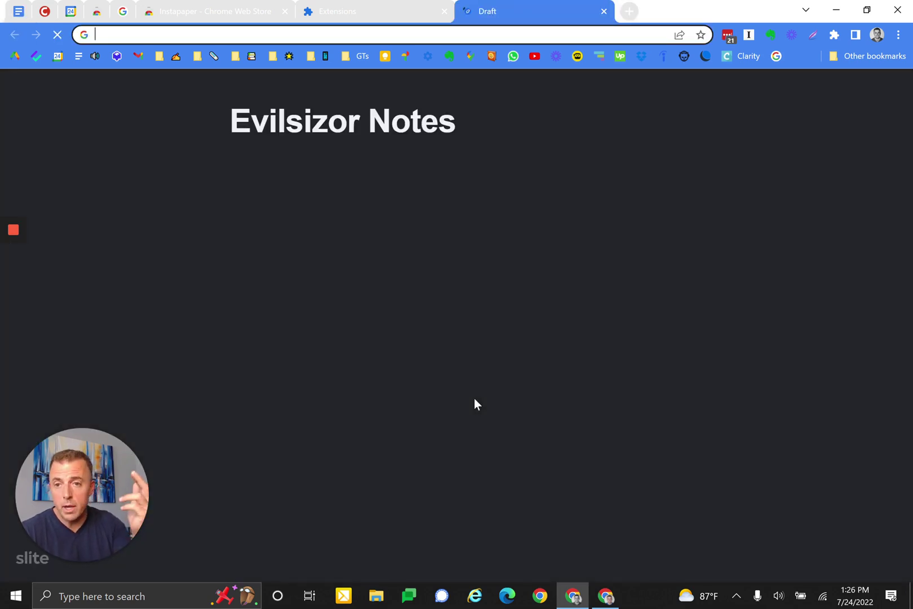
{"action": "key", "text": "ctrl+v"}
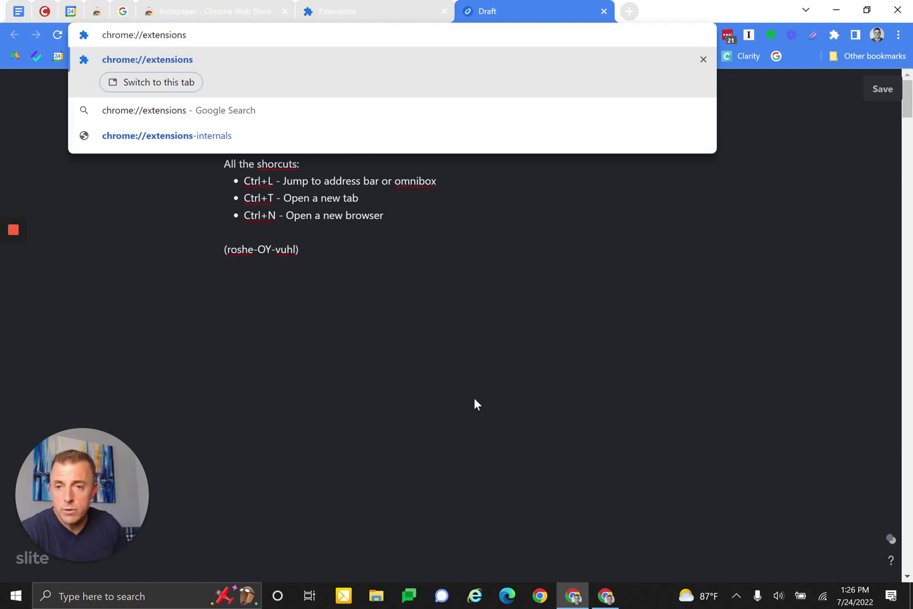
{"action": "key", "text": "Return"}
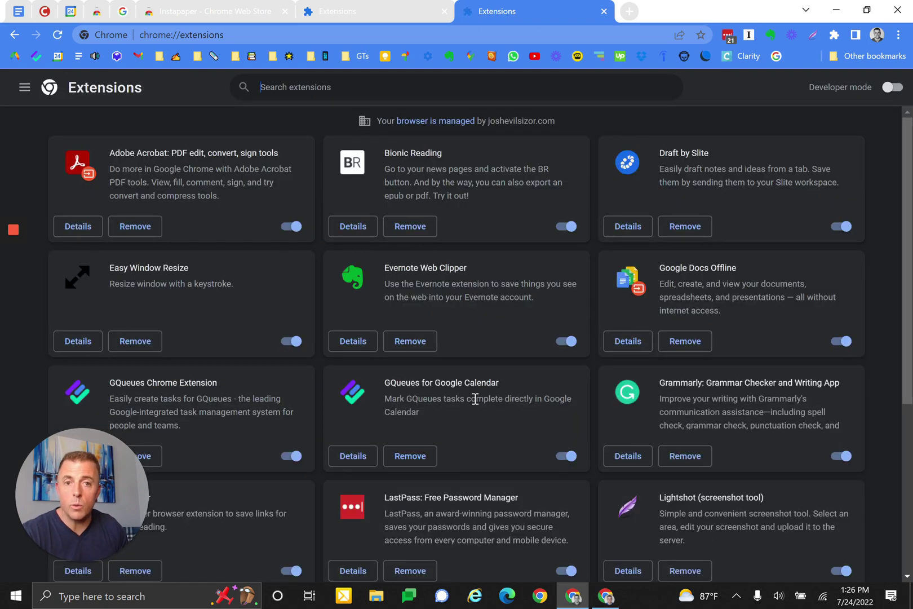
- Back in the notes, add the bold bullet 'What extensions do you recommend and why? → Stay tuned!'
{"action": "left_click", "coordinate": [21, 12]}
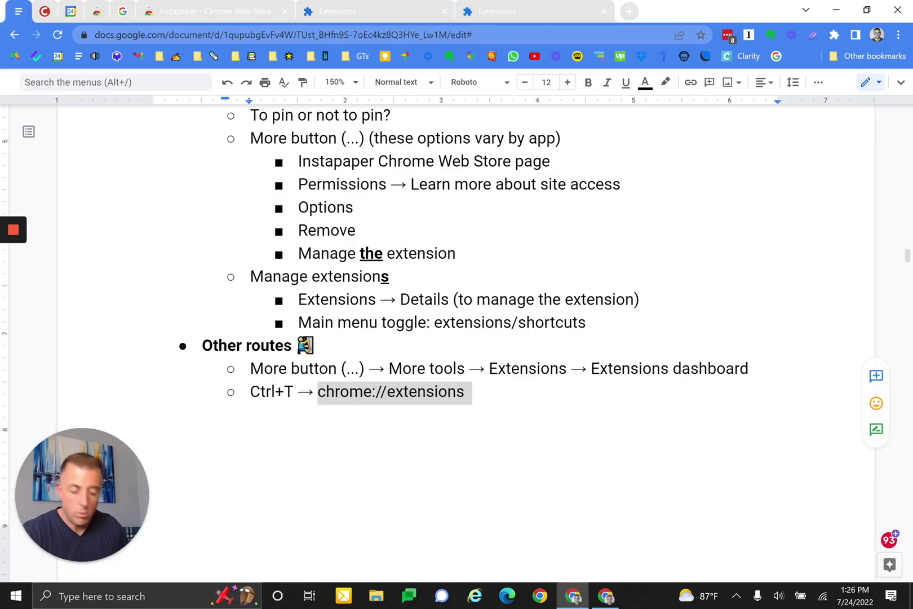
{"action": "left_click", "coordinate": [444, 417]}
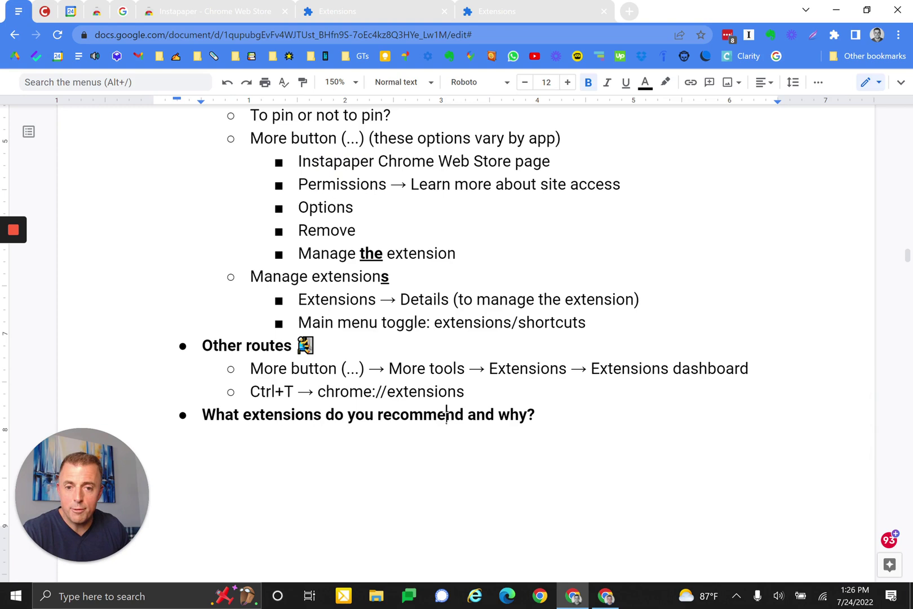
{"action": "key", "text": "ctrl+z"}
{"action": "key", "text": "ctrl+z"}
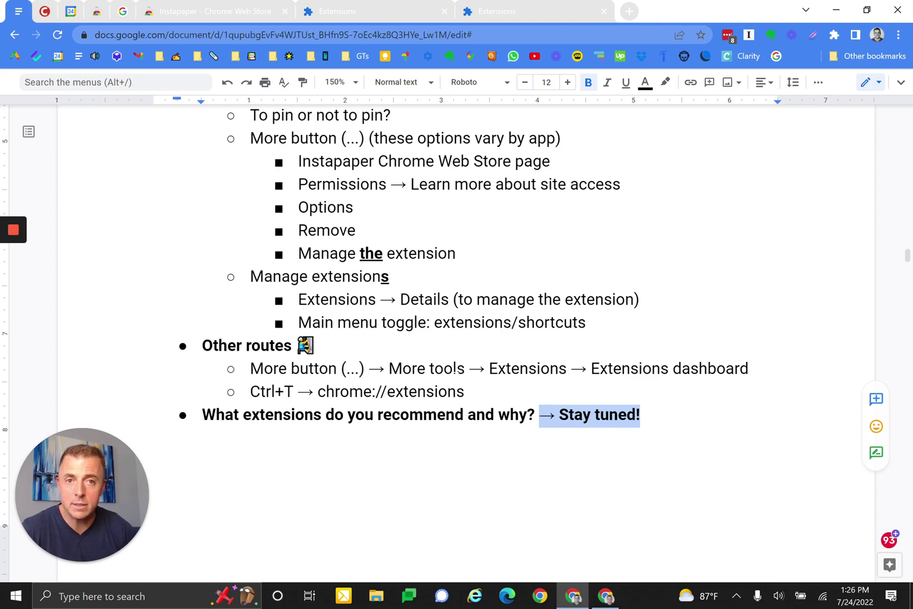
- Select the 'Helpful?' heading and its four like, share, subscribe and questions lines
{"action": "scroll", "coordinate": [457, 338], "scroll_direction": "down", "scroll_amount": 4}
{"action": "double_click", "coordinate": [196, 510]}
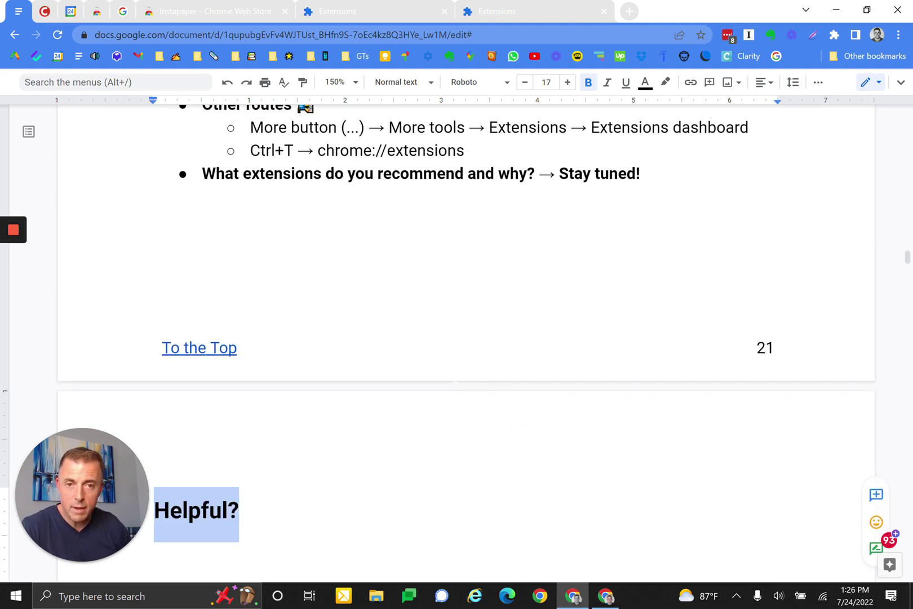
{"action": "scroll", "coordinate": [457, 338], "scroll_direction": "down", "scroll_amount": 6}
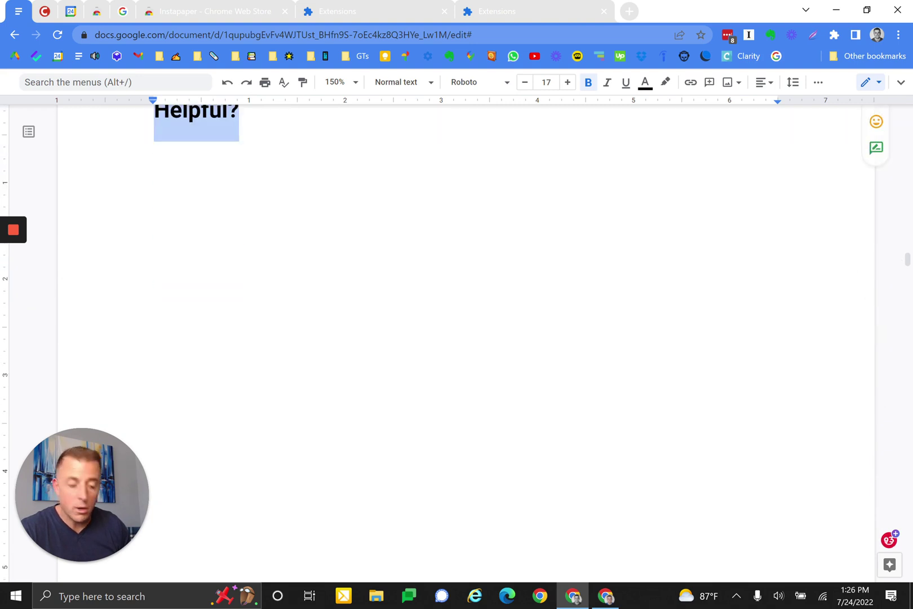
{"action": "left_click_drag", "start_coordinate": [155, 154], "coordinate": [566, 265]}
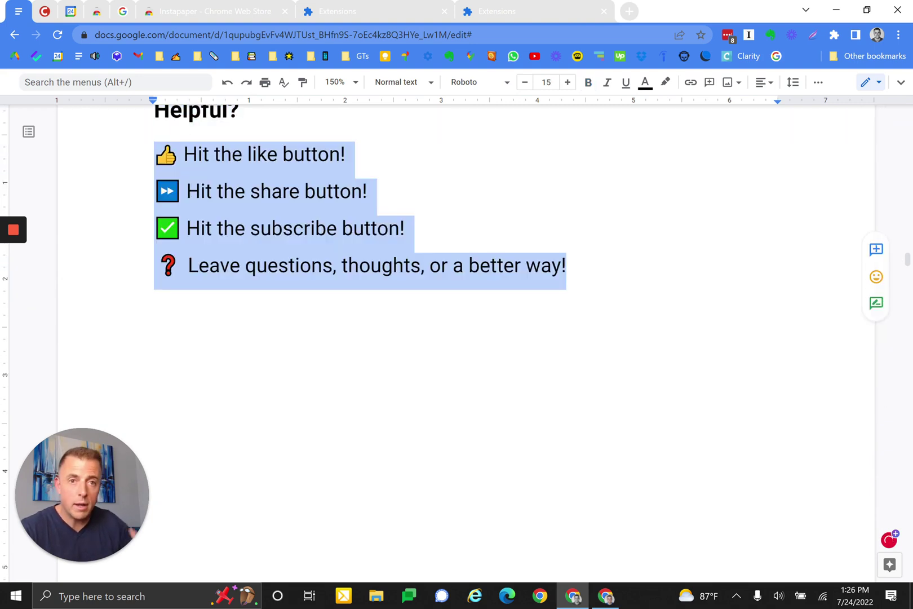